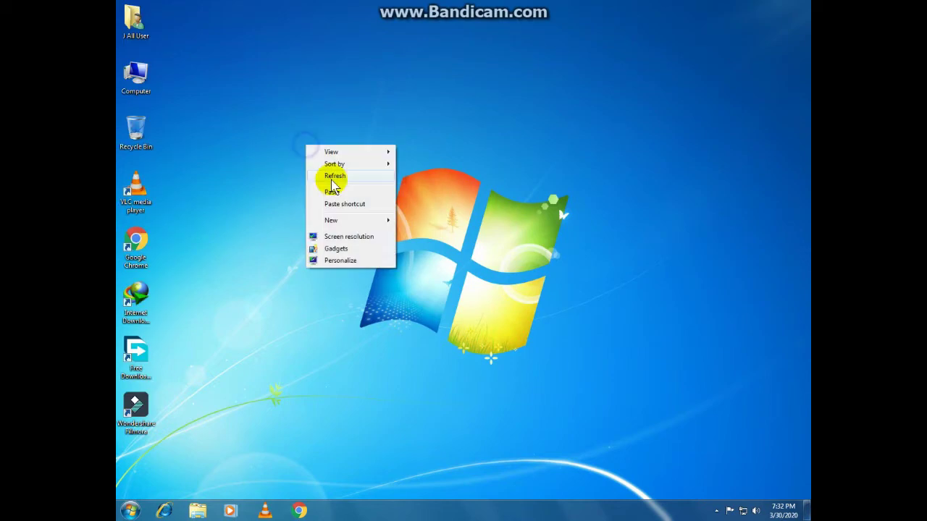
left_click(331, 178)
right_click(303, 146)
left_click(327, 178)
right_click(282, 130)
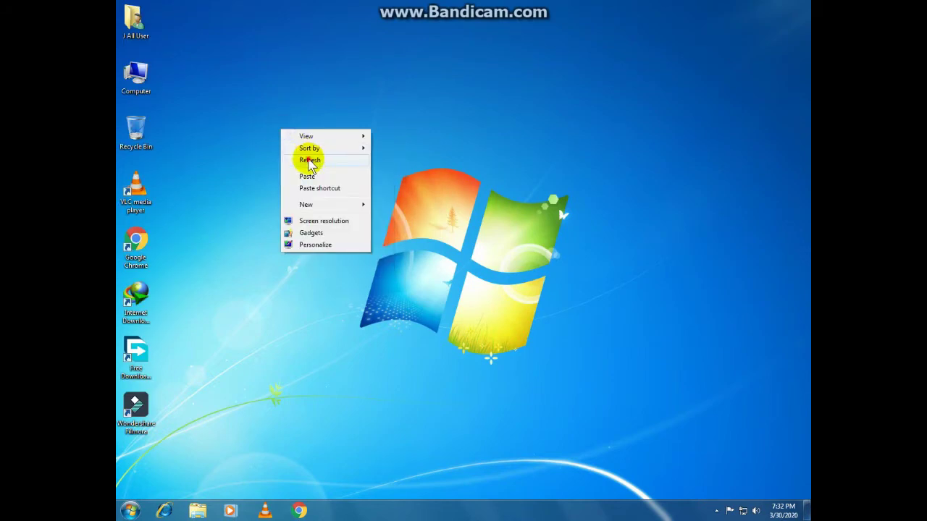
left_click(306, 160)
right_click(331, 181)
left_click(357, 211)
right_click(270, 150)
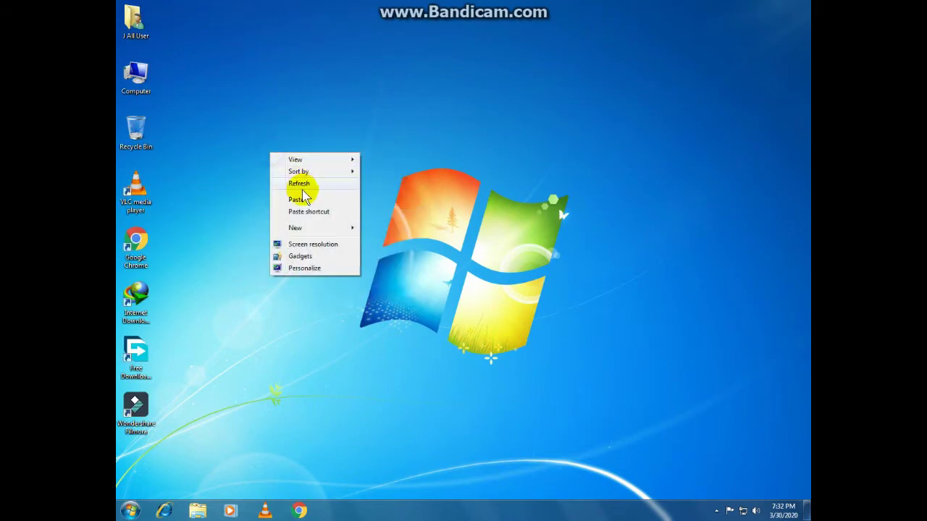
left_click(297, 182)
right_click(254, 135)
left_click(282, 168)
right_click(266, 139)
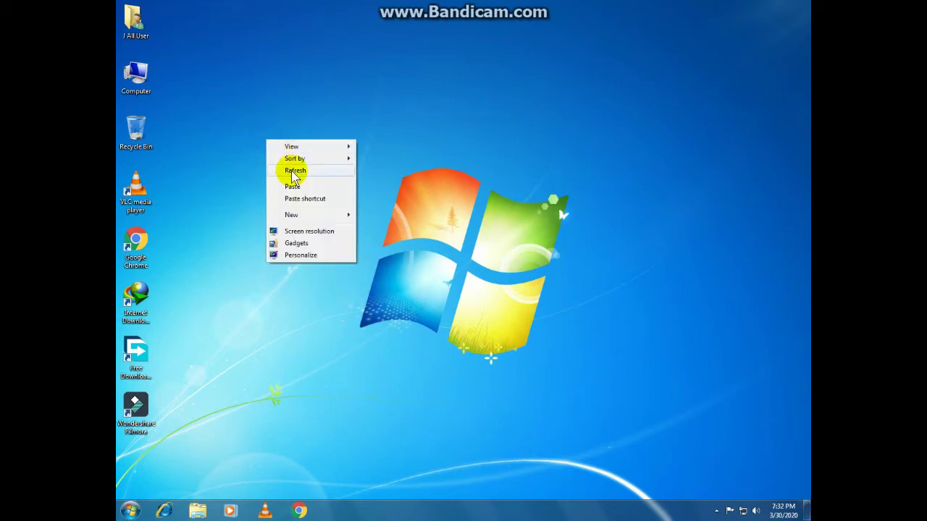
left_click(289, 170)
right_click(280, 140)
left_click(294, 172)
right_click(256, 138)
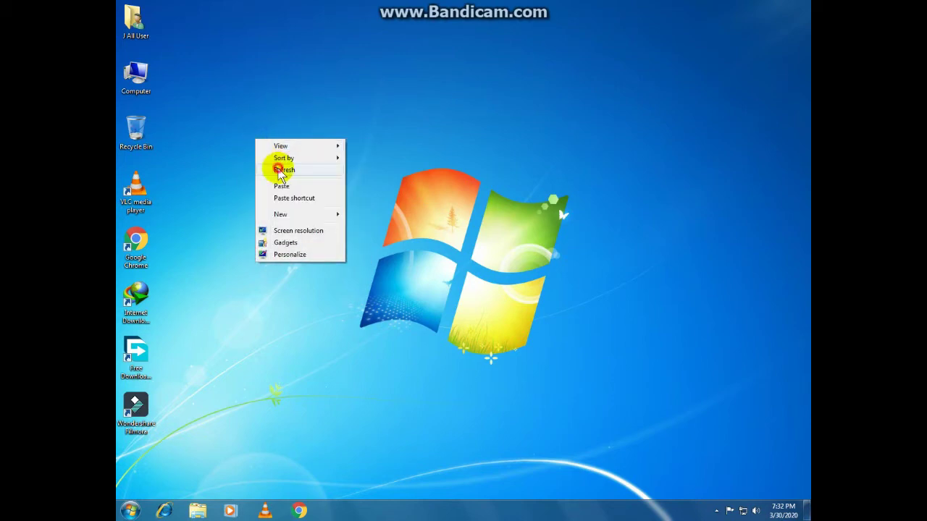
left_click(282, 171)
right_click(271, 137)
left_click(290, 171)
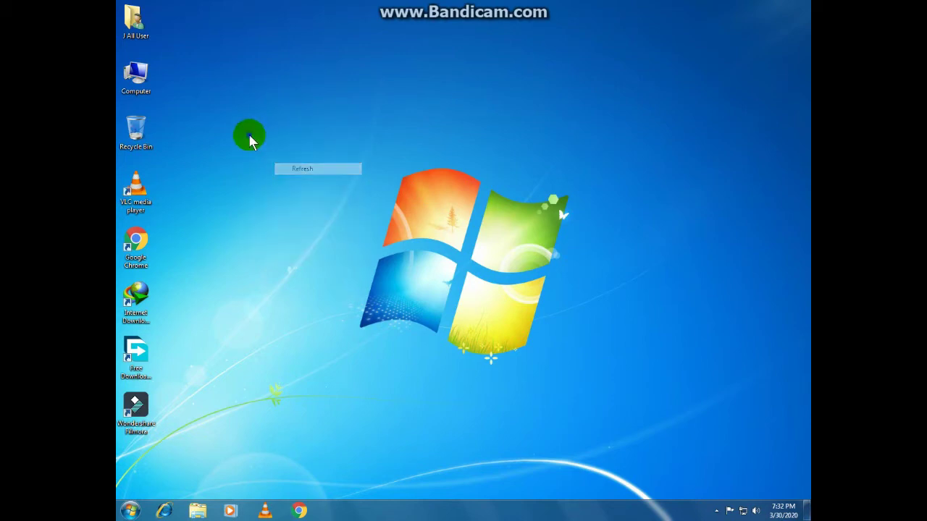
right_click(250, 138)
left_click(271, 162)
right_click(267, 138)
left_click(290, 170)
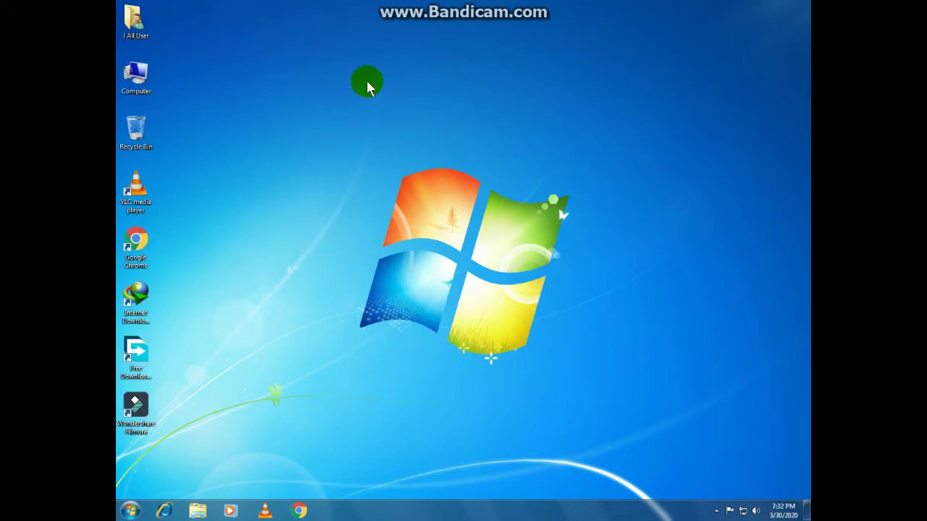
right_click(263, 120)
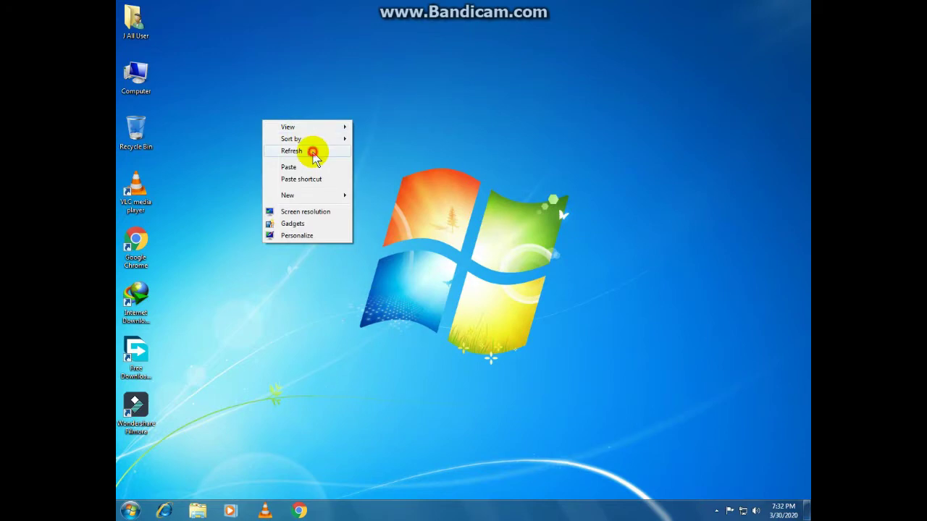
left_click(313, 151)
right_click(277, 123)
left_click(307, 154)
right_click(281, 131)
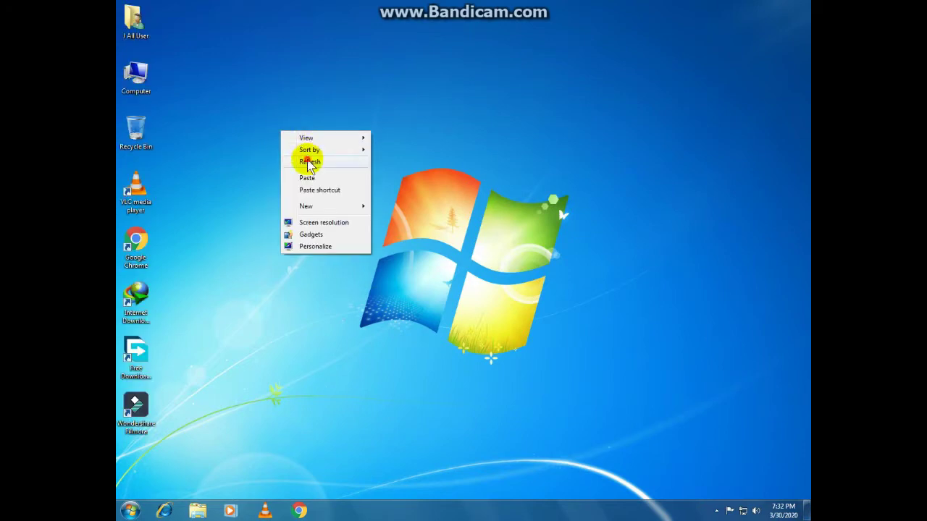
left_click(310, 162)
right_click(265, 129)
left_click(294, 163)
right_click(294, 126)
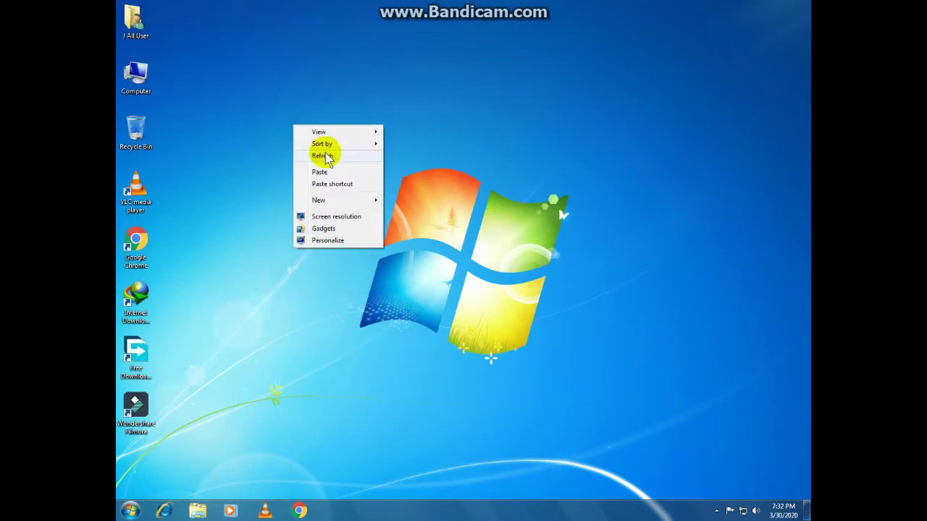
left_click(323, 156)
right_click(294, 136)
left_click(322, 168)
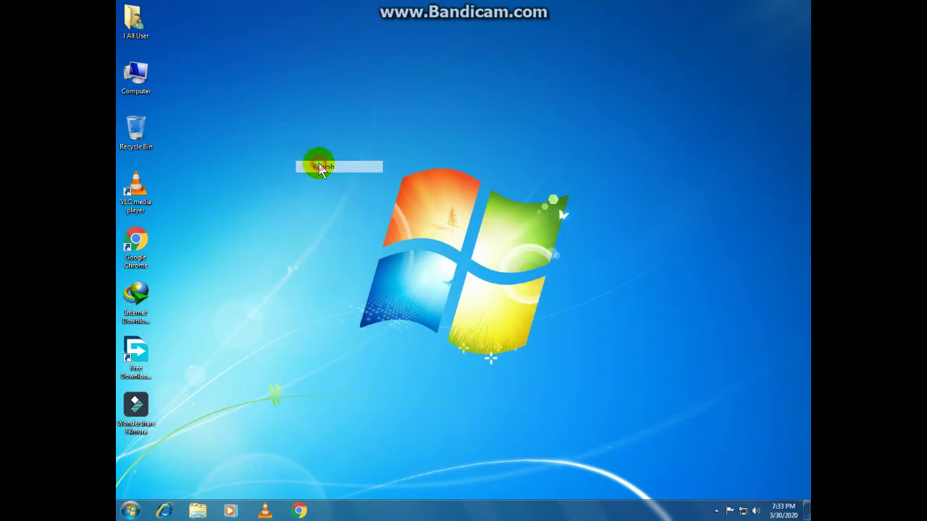
right_click(253, 106)
left_click(305, 145)
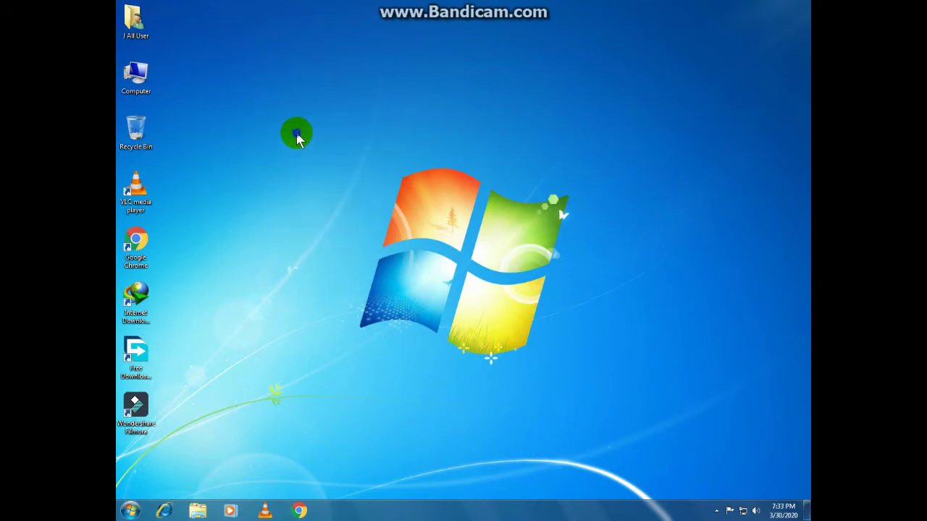
right_click(297, 134)
left_click(322, 165)
right_click(264, 110)
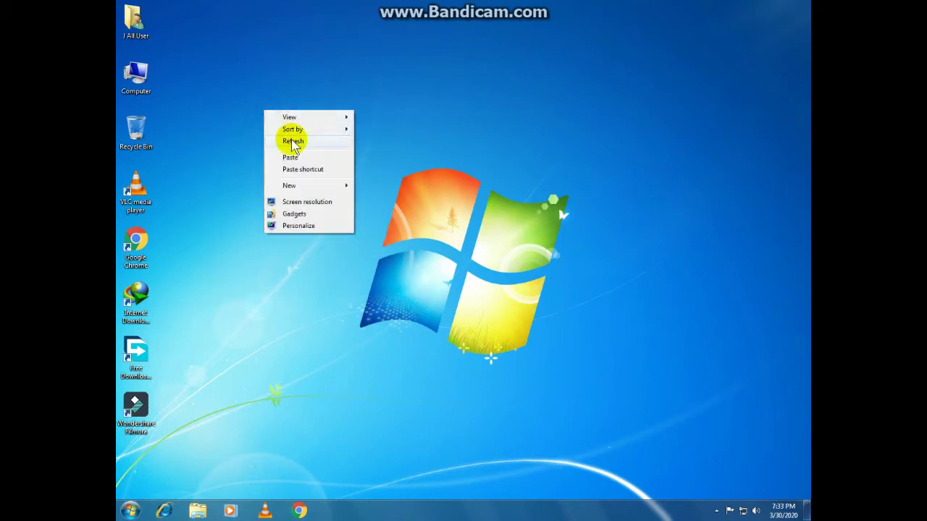
left_click(292, 141)
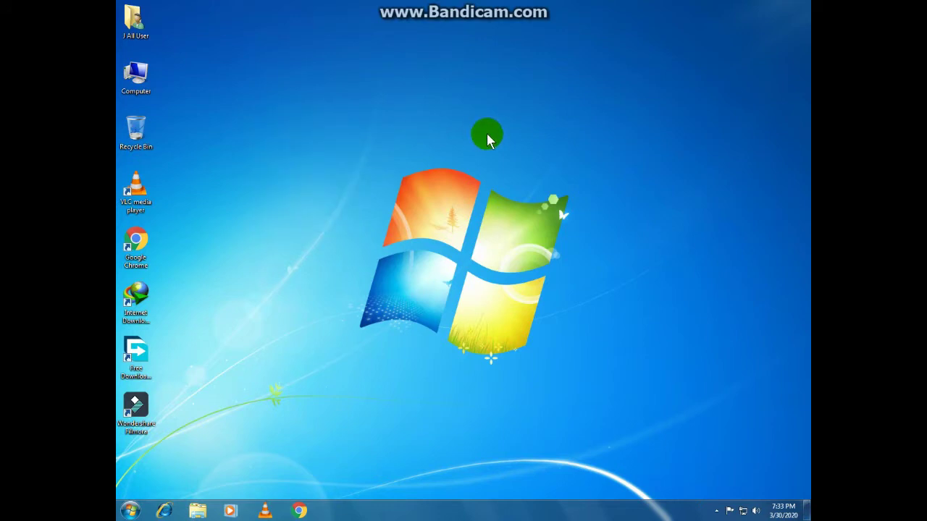
right_click(307, 142)
left_click(340, 174)
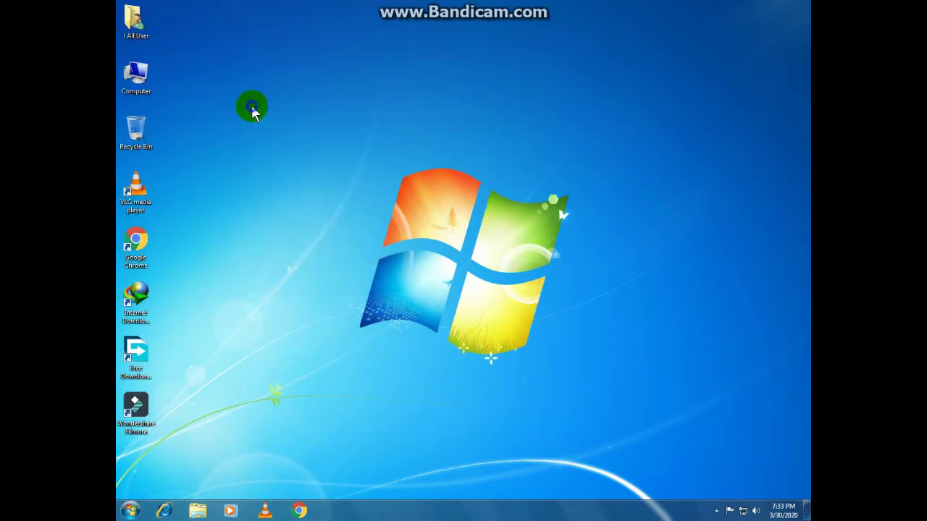
right_click(247, 102)
left_click(279, 142)
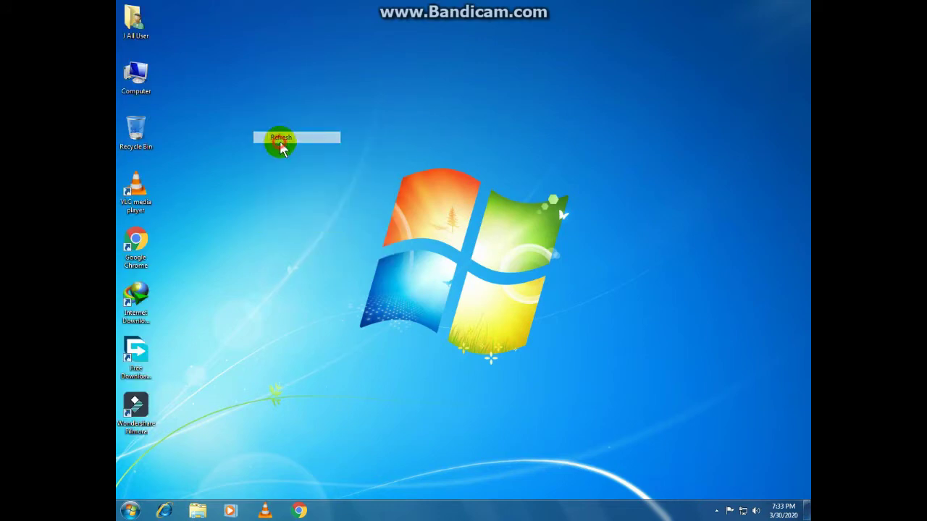
right_click(526, 70)
left_click(548, 101)
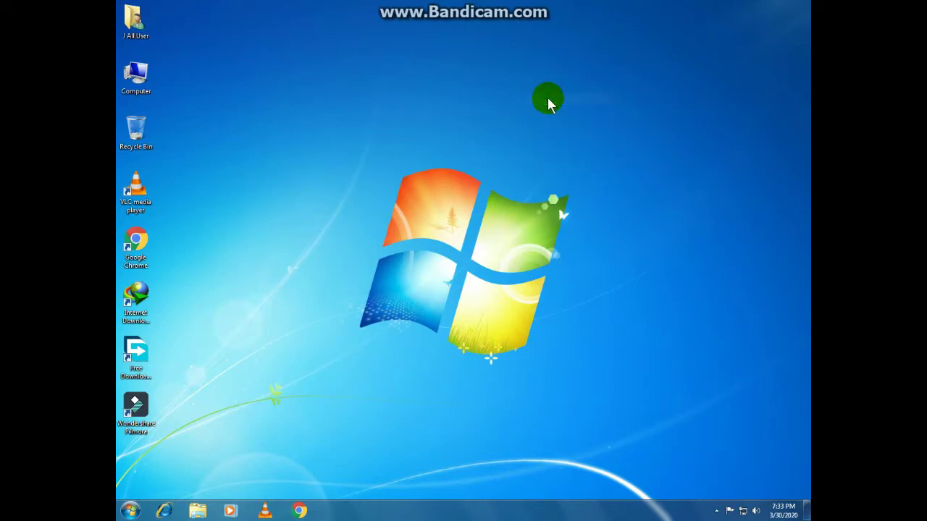
right_click(295, 215)
left_click(314, 244)
right_click(290, 228)
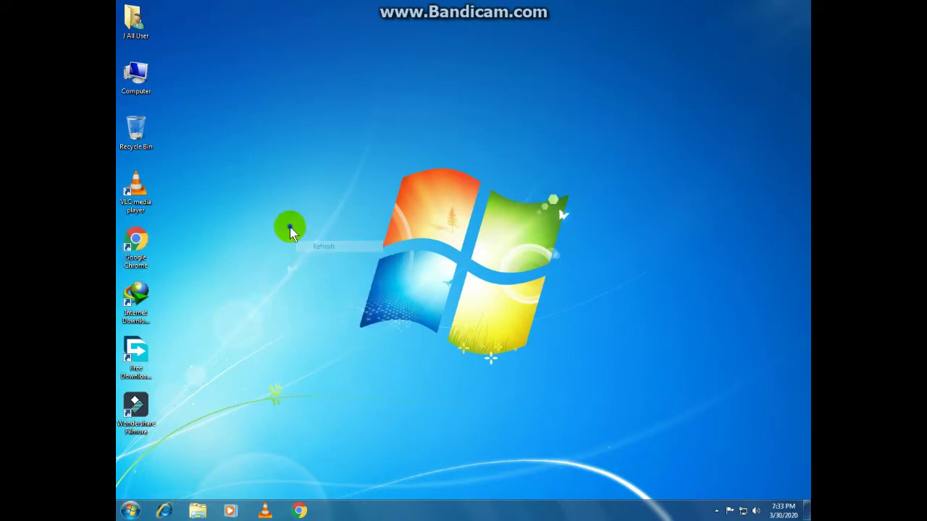
left_click(323, 261)
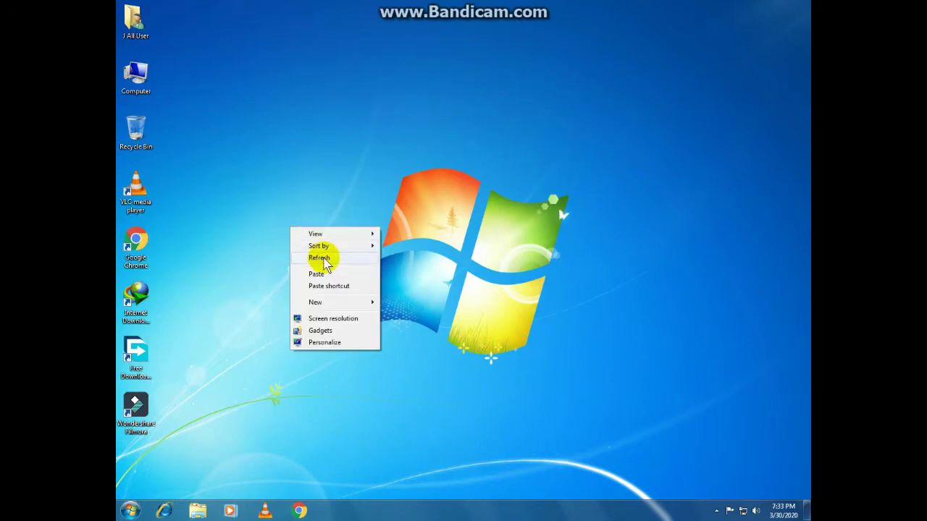
Launch Wondershare Filmora and start a new 16:9 movie in Full Feature Mode
right_click(138, 405)
left_click(244, 165)
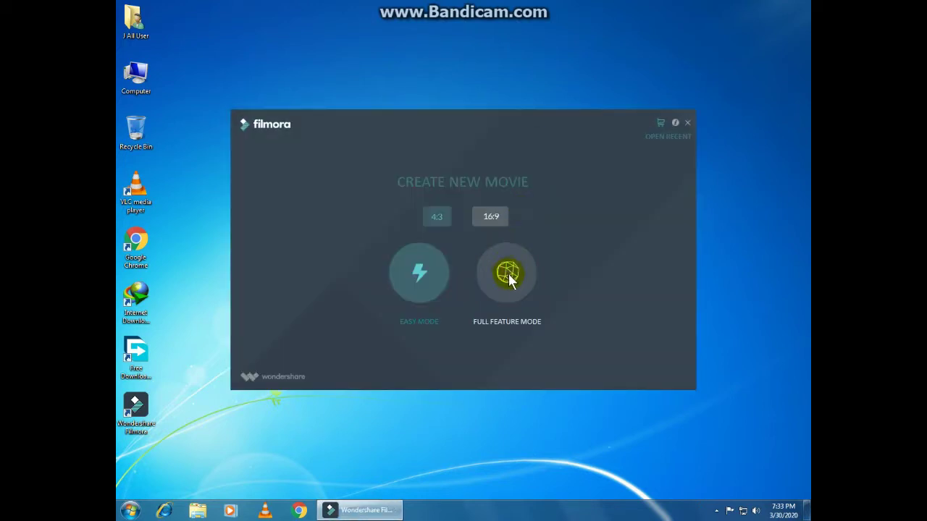
left_click(512, 290)
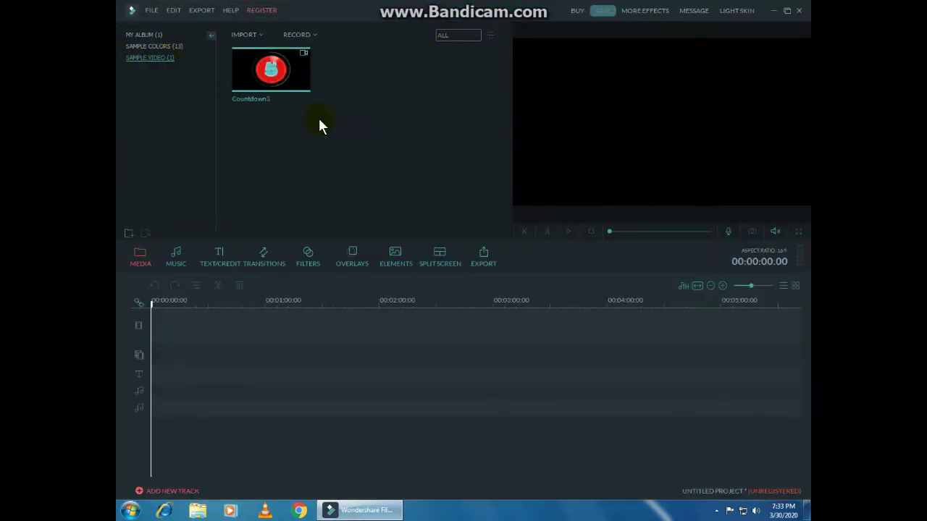
Import the video "aap ke pyar mein hum sawerne lage with english subtitle" and place it at the start of the timeline's video track
left_click(257, 34)
left_click(297, 48)
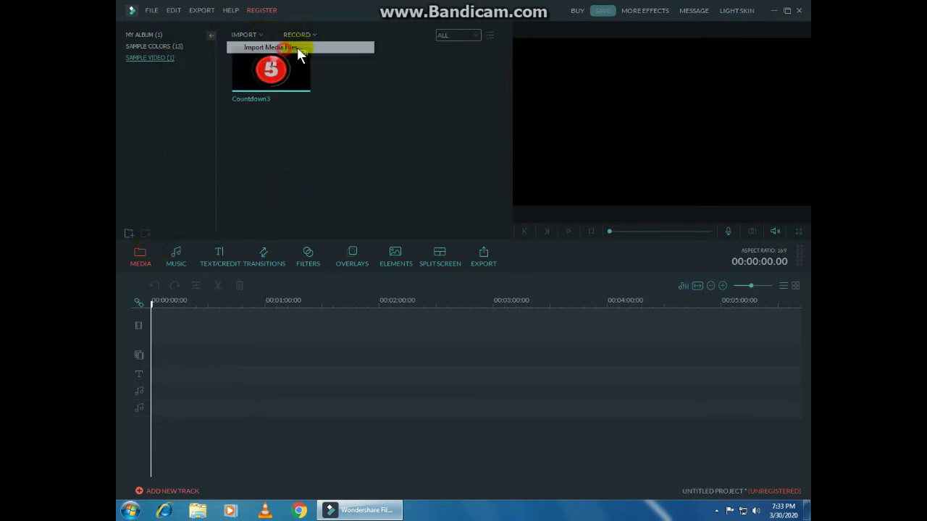
double_click(351, 152)
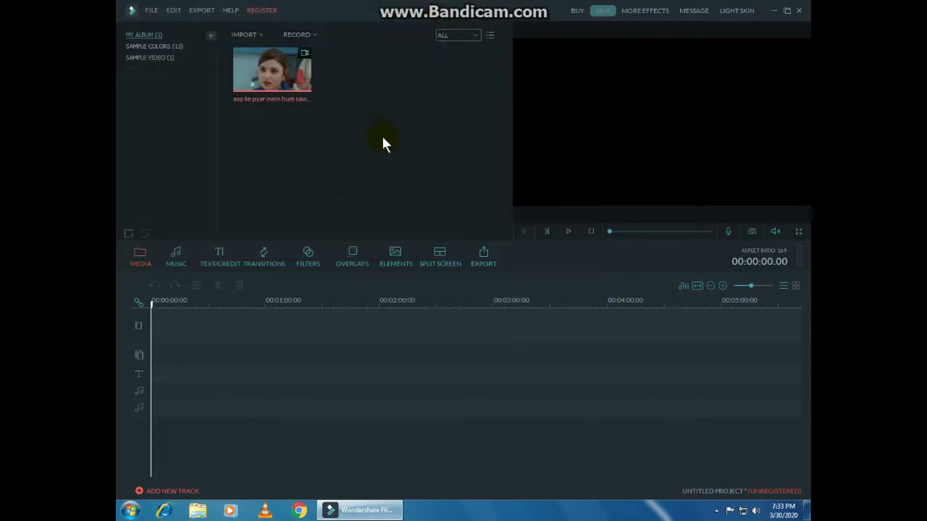
left_click(294, 75)
left_click_drag(294, 74, 354, 299)
Trim about 37 seconds off the beginning of the timeline clip and preview its new opening
left_click(160, 323)
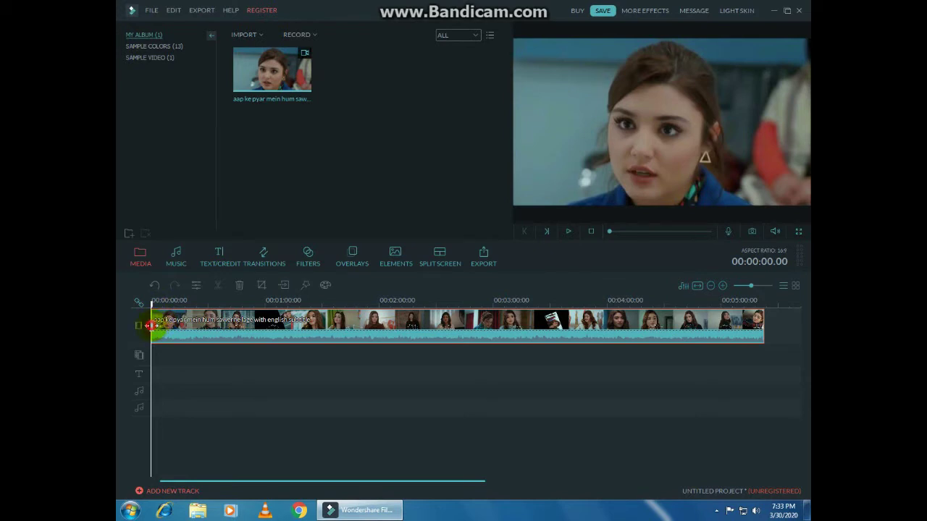
left_click_drag(150, 325, 222, 333)
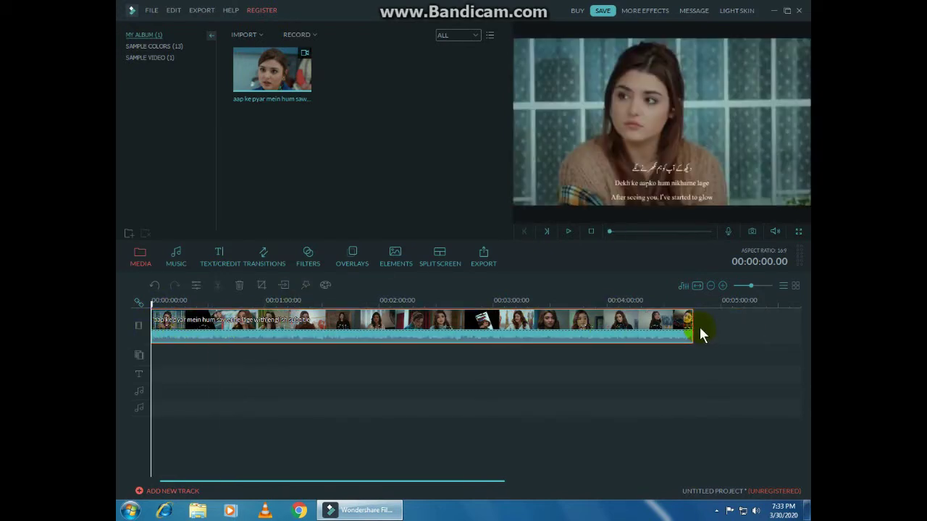
left_click(568, 232)
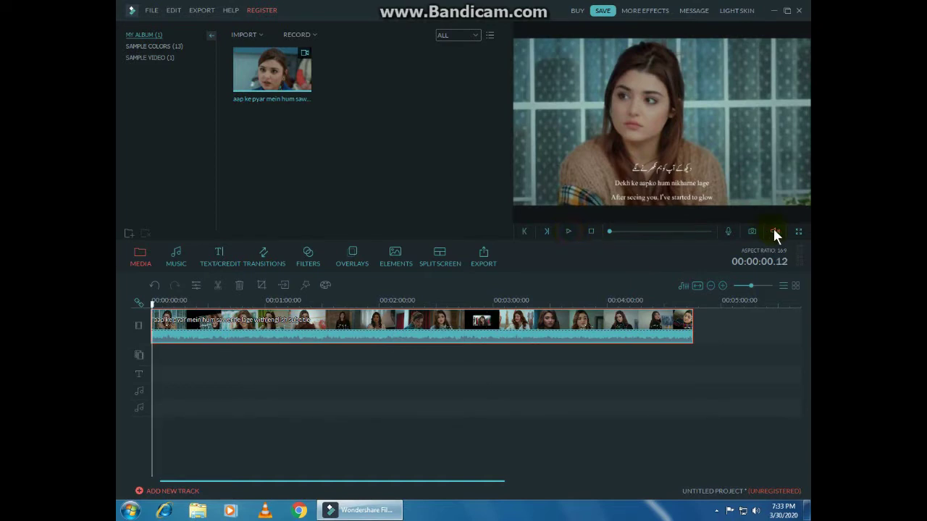
mouse_move(775, 231)
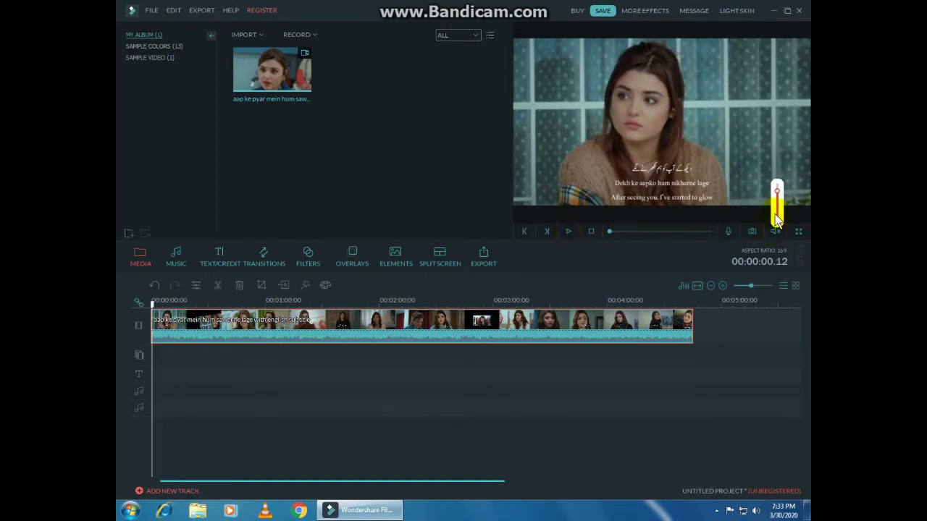
left_click(568, 232)
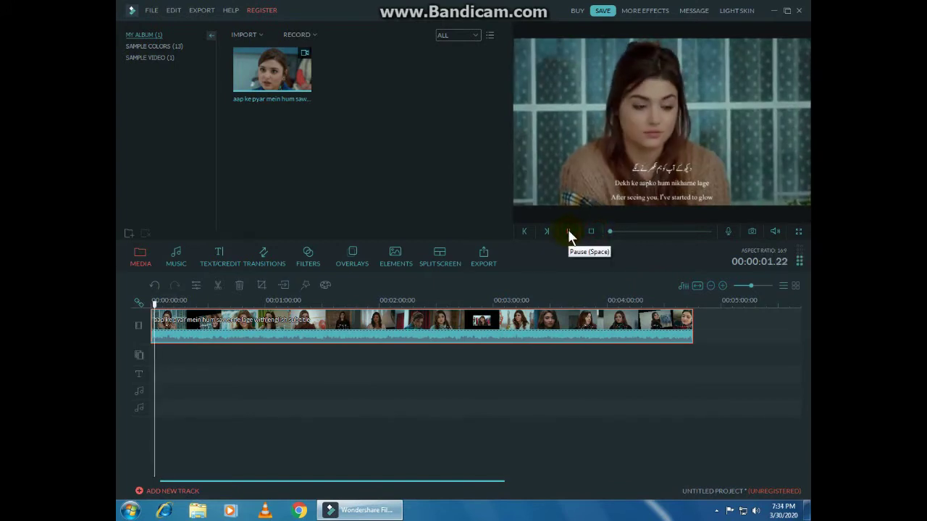
left_click(569, 232)
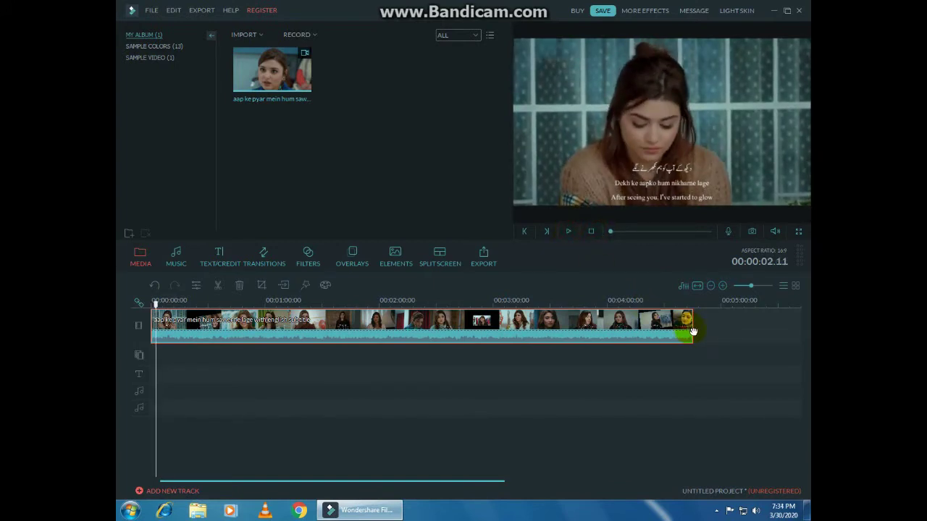
Trim the end of the clip so it lasts about 8 seconds, and preview it from the start
left_click_drag(689, 331, 166, 352)
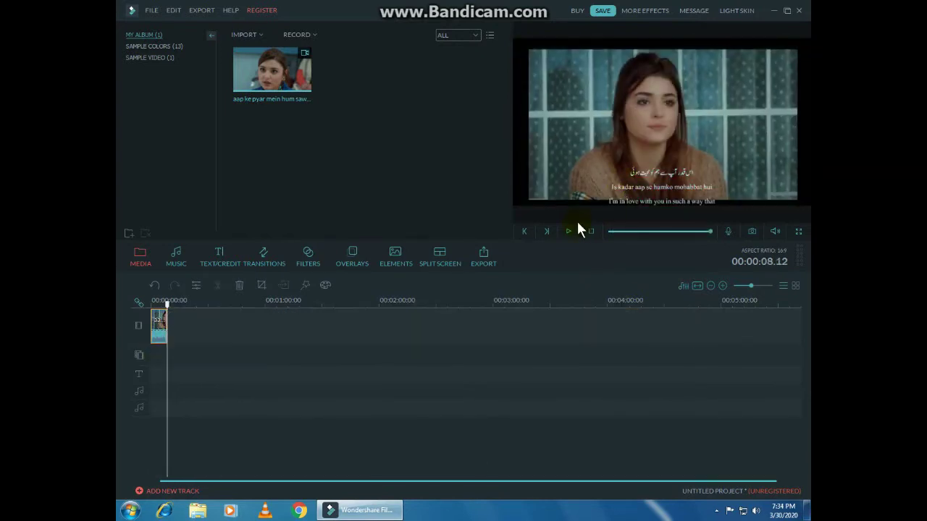
left_click(591, 232)
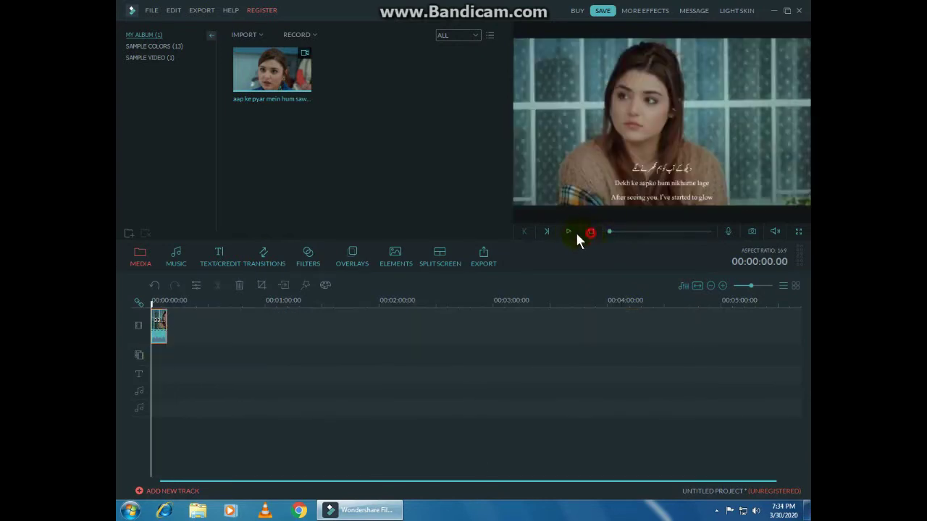
left_click(572, 232)
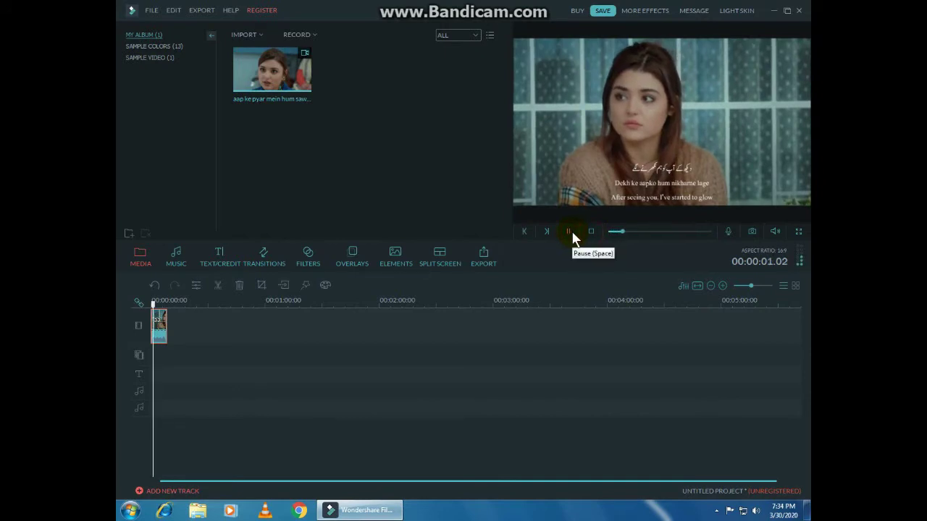
left_click(572, 233)
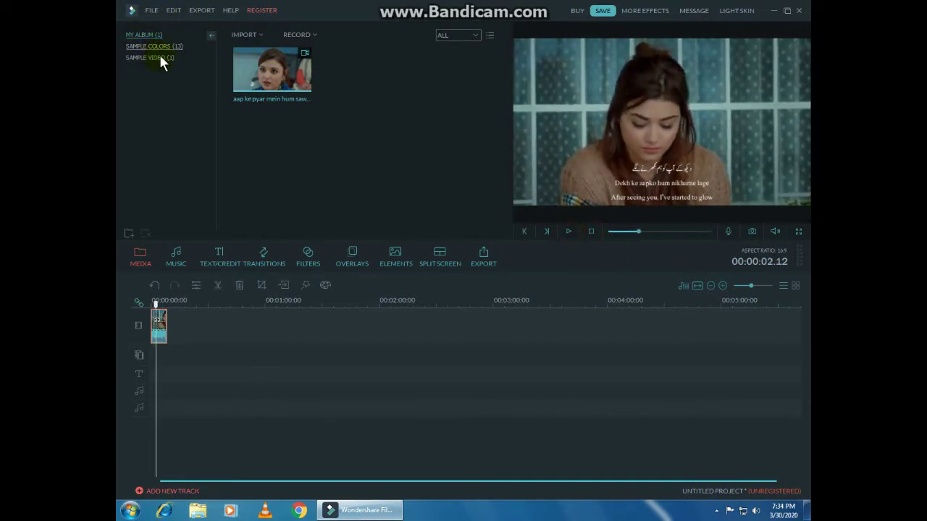
Add the Particle 1 filter to the timeline beneath the start of the clip, and preview the effect
left_click(221, 254)
left_click(267, 254)
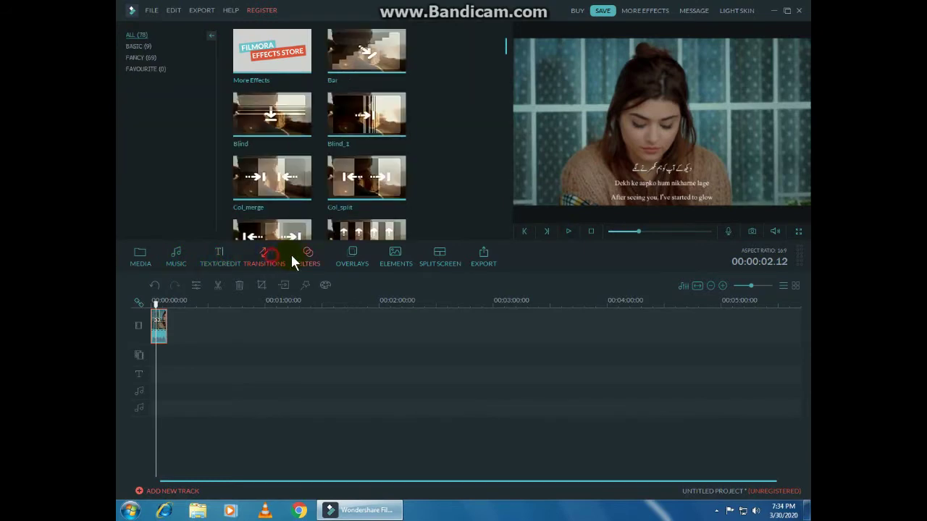
left_click(315, 263)
left_click(350, 255)
left_click(306, 255)
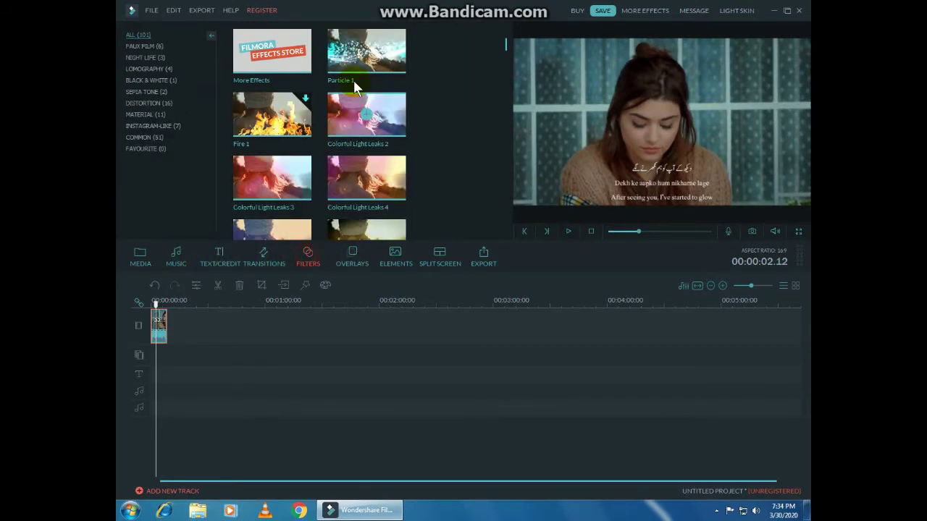
left_click(160, 357)
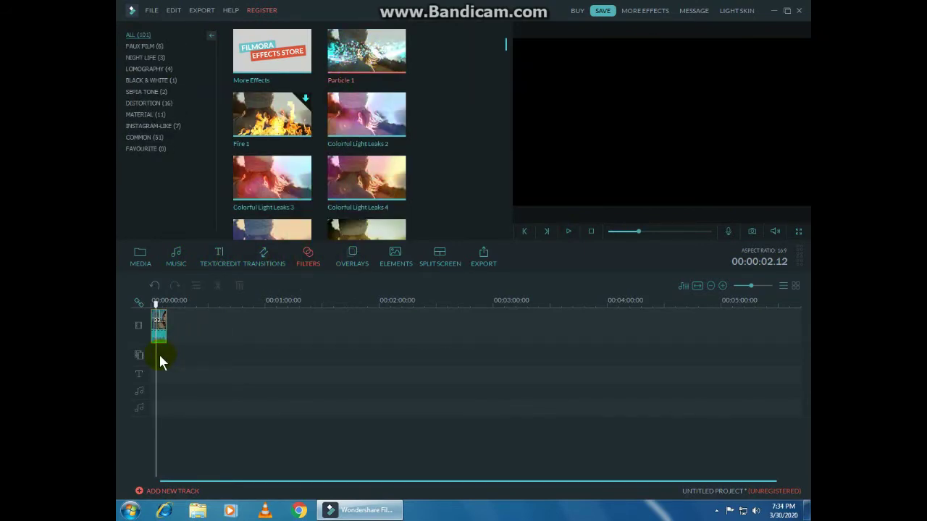
left_click(347, 69)
left_click_drag(348, 69, 155, 354)
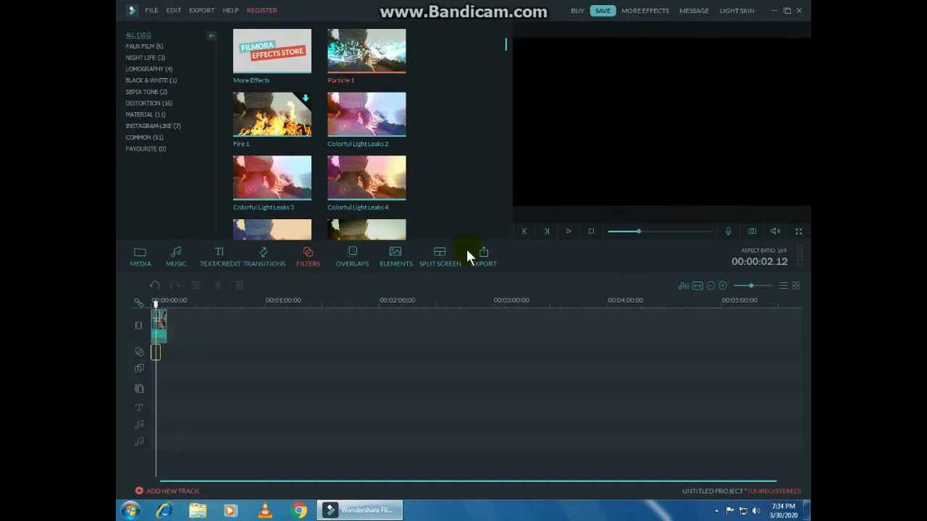
left_click(567, 232)
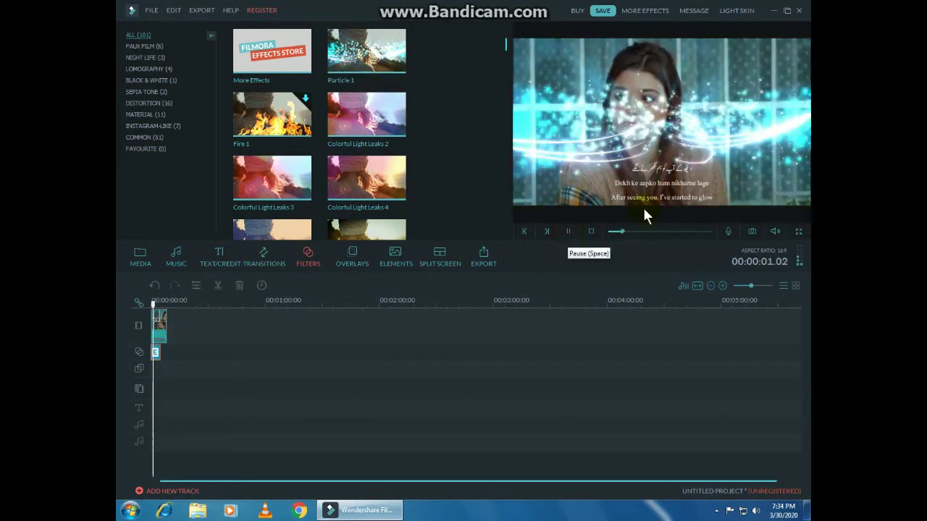
left_click(568, 231)
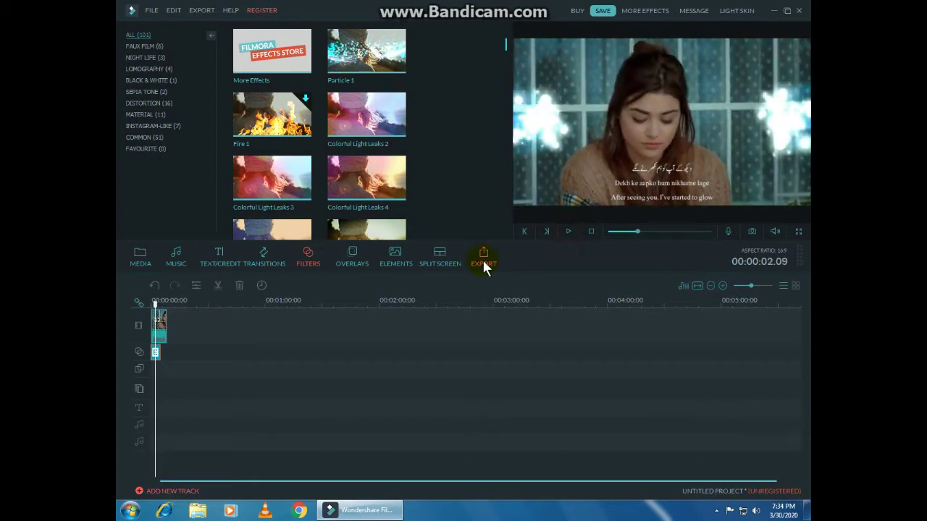
Minimize Filmora to reach the desktop, and refresh the desktop
left_click(772, 11)
right_click(343, 73)
left_click(384, 100)
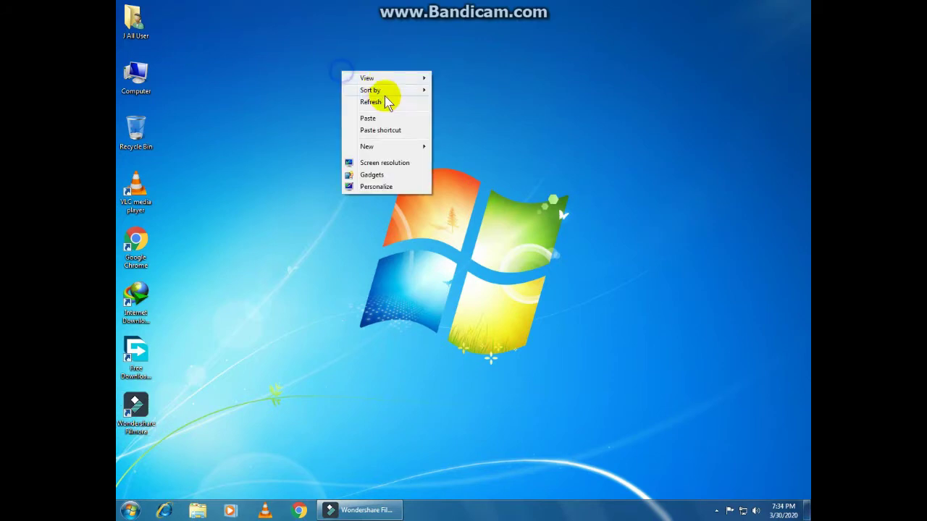
right_click(335, 50)
left_click(387, 83)
right_click(387, 79)
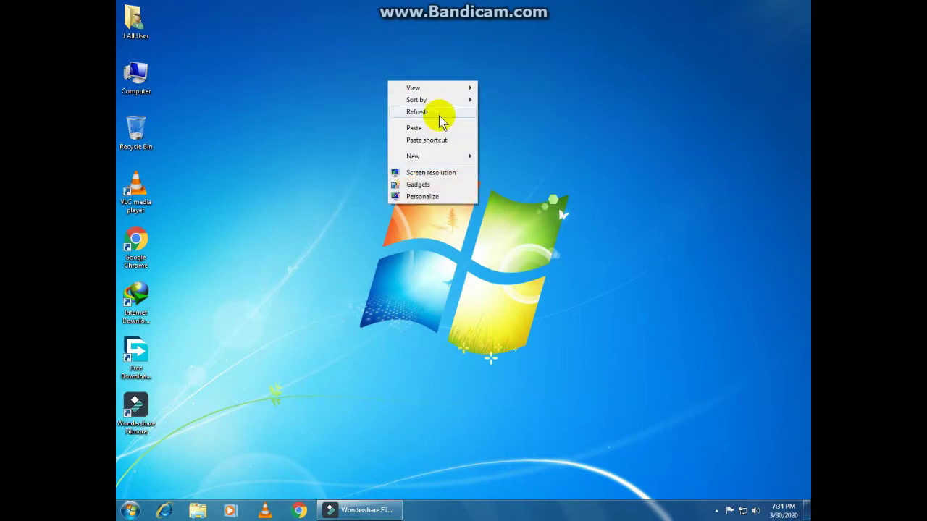
left_click(440, 114)
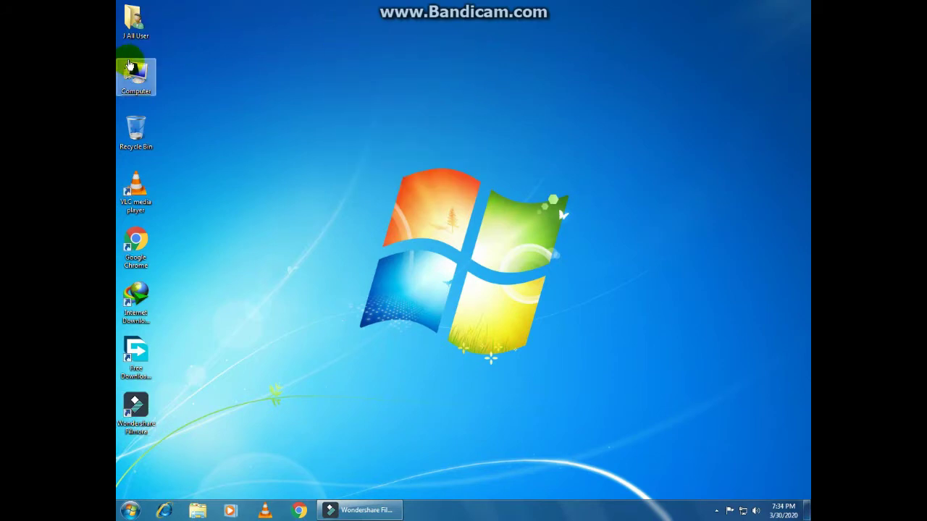
right_click(134, 34)
right_click(373, 54)
left_click(430, 83)
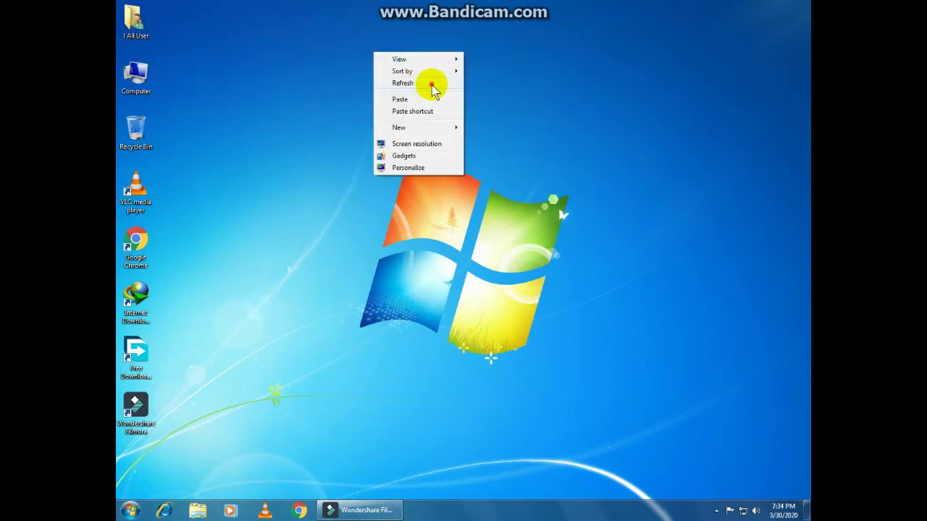
right_click(134, 81)
right_click(128, 32)
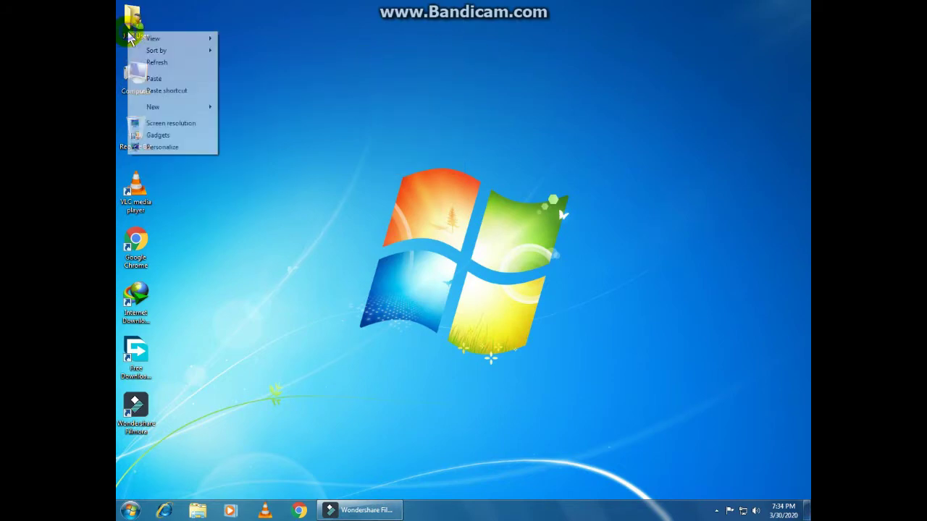
right_click(260, 47)
left_click(285, 76)
Switch to Windows Explorer through Computer and open the Windows folder on Local Disk (C:)
right_click(148, 73)
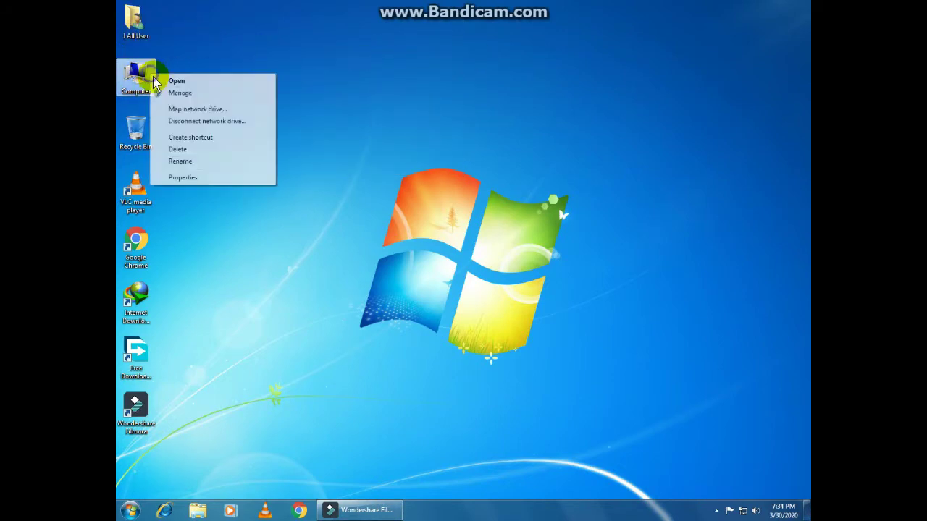
left_click(161, 81)
right_click(249, 81)
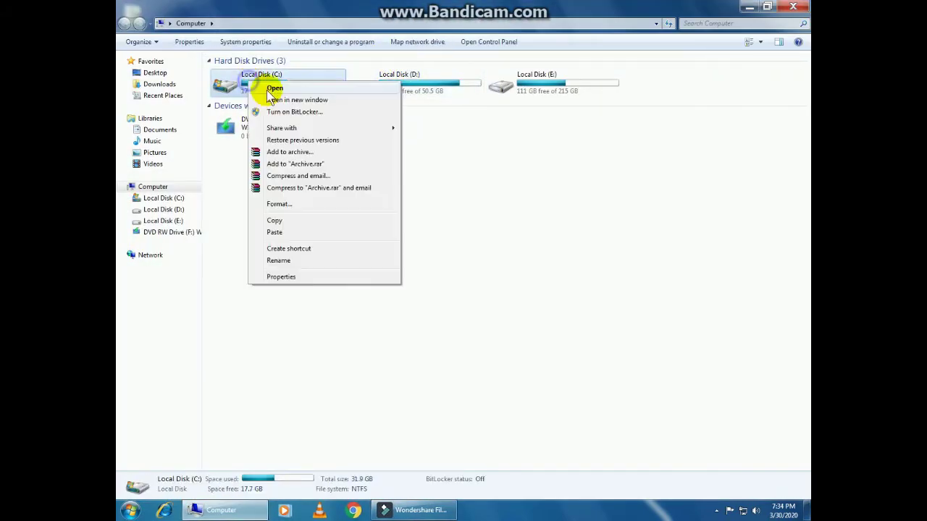
left_click(273, 89)
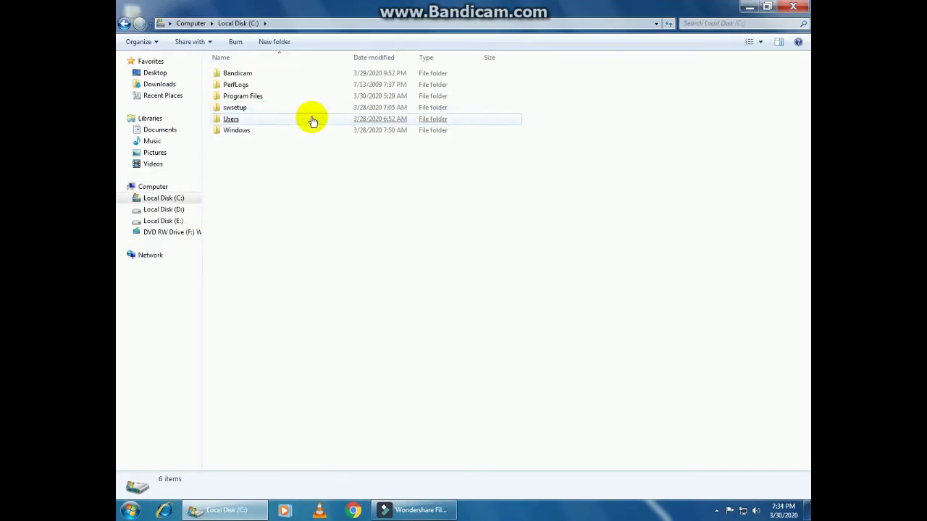
left_click(232, 133)
right_click(232, 136)
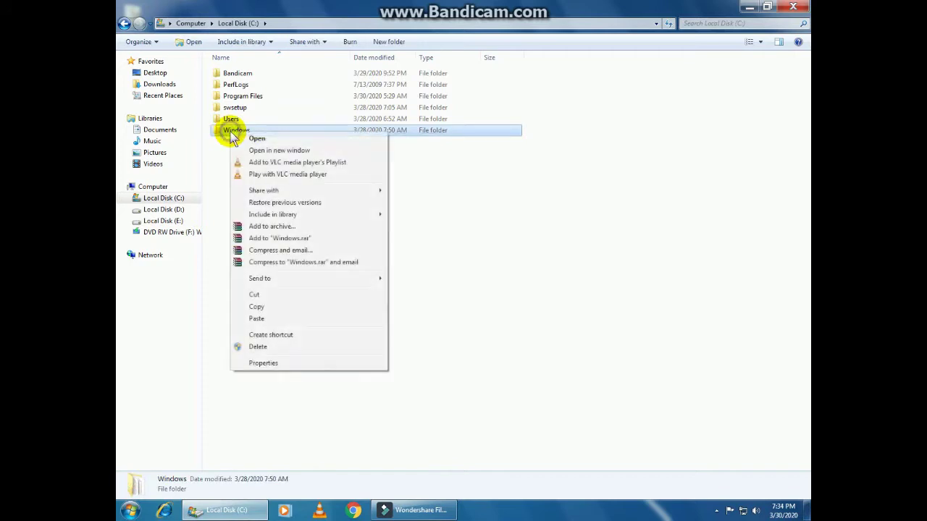
left_click(284, 139)
left_click(283, 140)
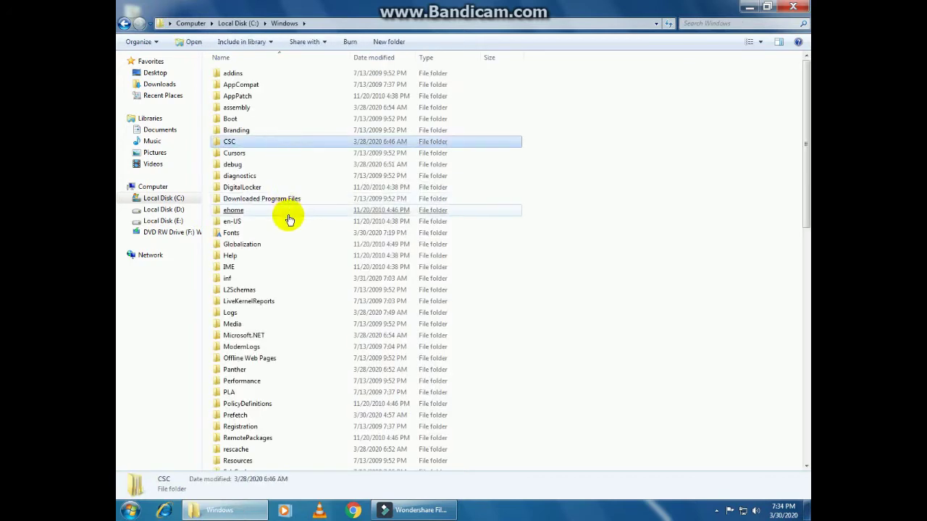
Find the System32 folder inside the Windows folder and open it
scroll(286, 215, "down", 4)
left_click(286, 214)
scroll(288, 217, "down", 4)
scroll(288, 217, "down", 1)
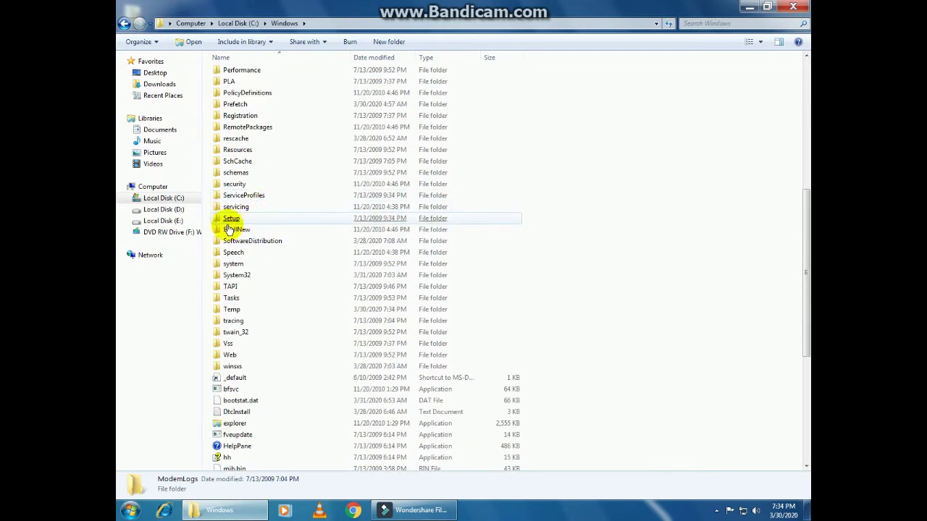
left_click(235, 277)
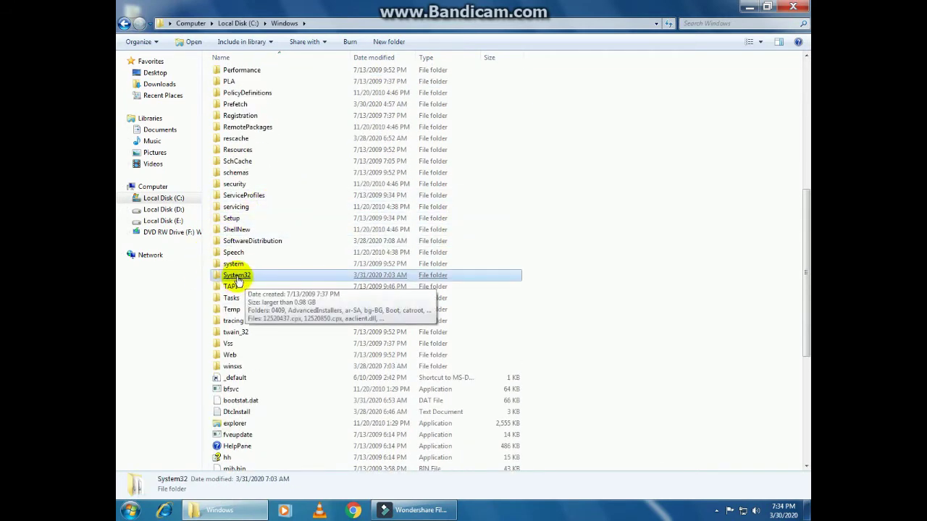
left_click_drag(205, 273, 236, 279)
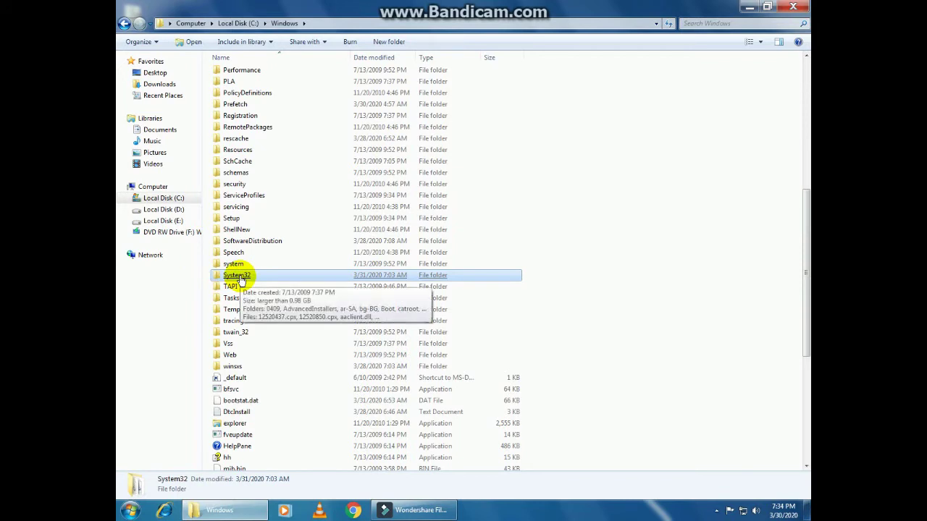
double_click(241, 278)
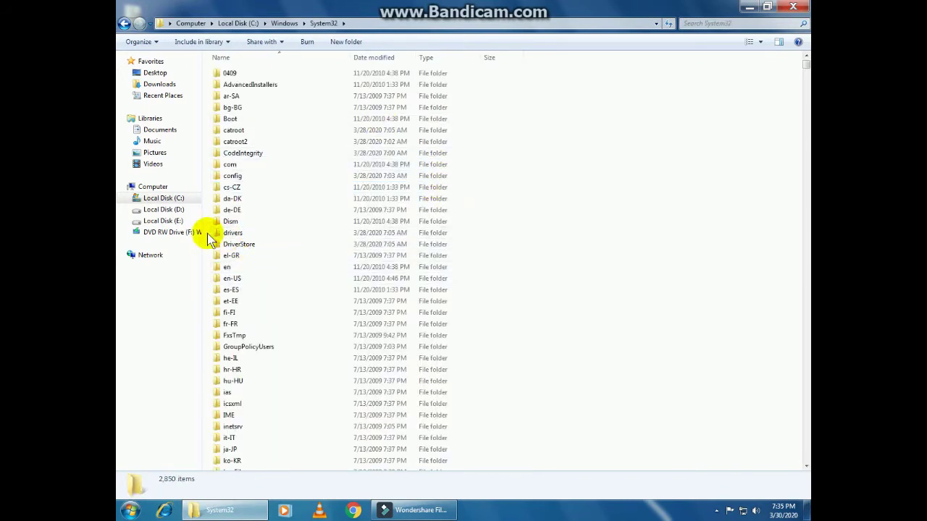
Open the drivers folder within System32 and go into its etc subfolder
left_click(247, 233)
double_click(242, 233)
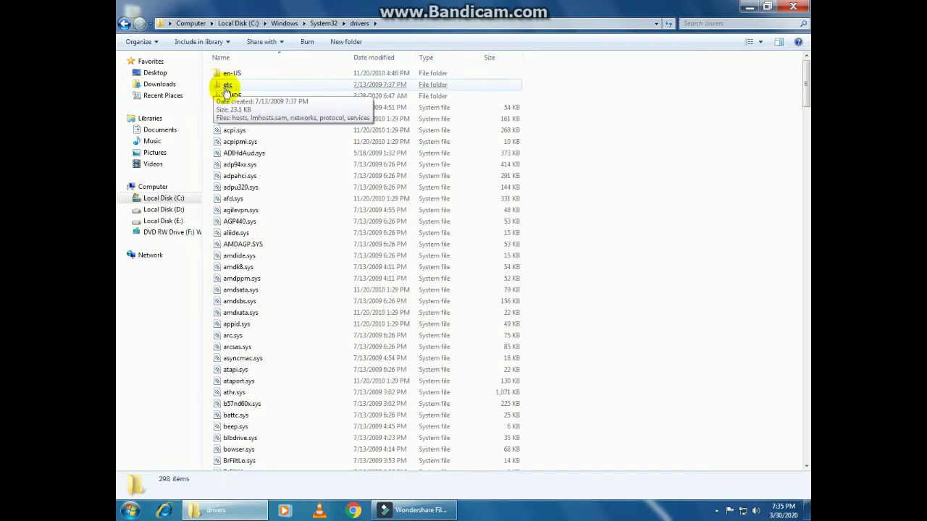
left_click(218, 84)
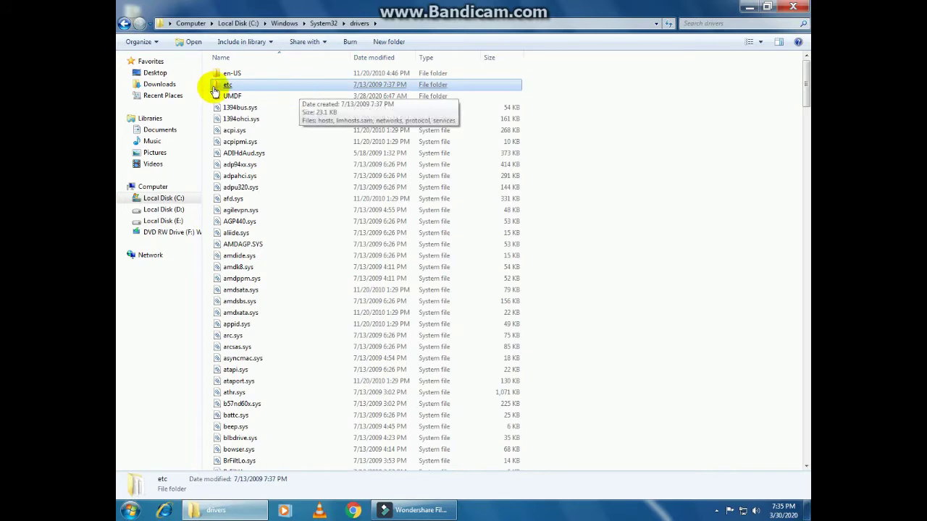
right_click(241, 92)
left_click(264, 93)
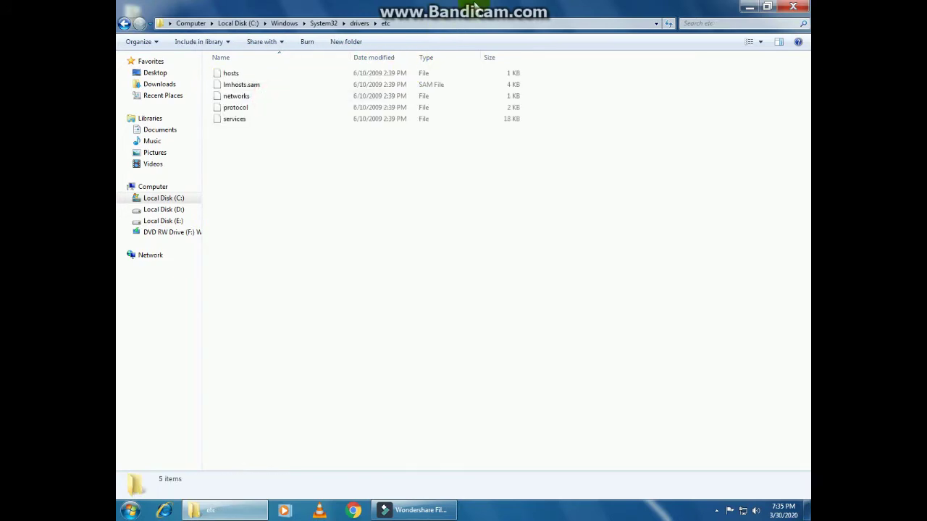
Restore the etc folder window to a smaller size, move it clear of the desktop icons, and refresh its contents
double_click(480, 7)
left_click_drag(483, 42, 562, 45)
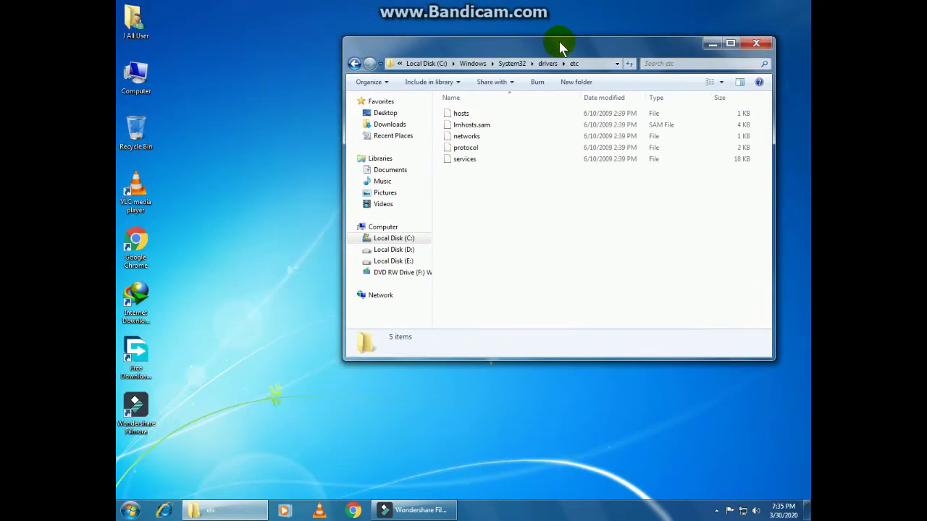
right_click(465, 202)
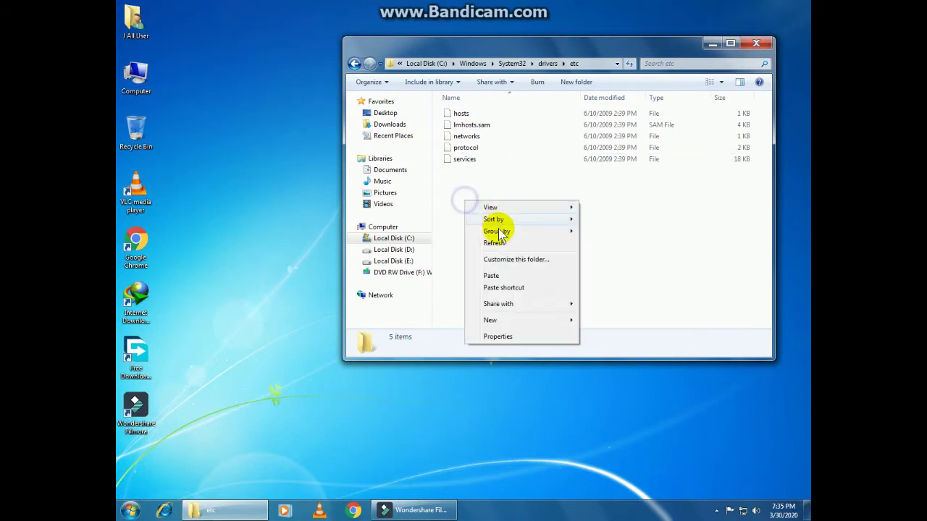
left_click(495, 244)
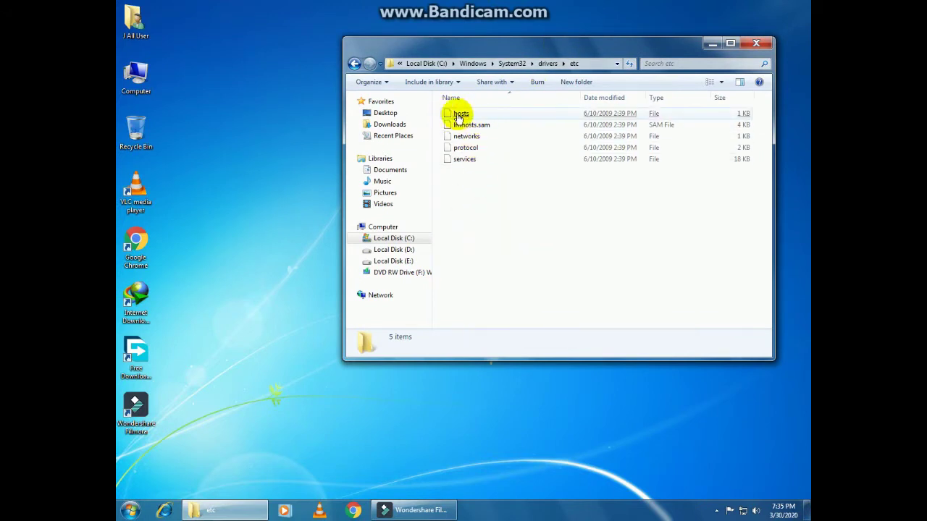
Move the hosts file from the etc folder to the desktop, granting administrator permission for the move
left_click(456, 120)
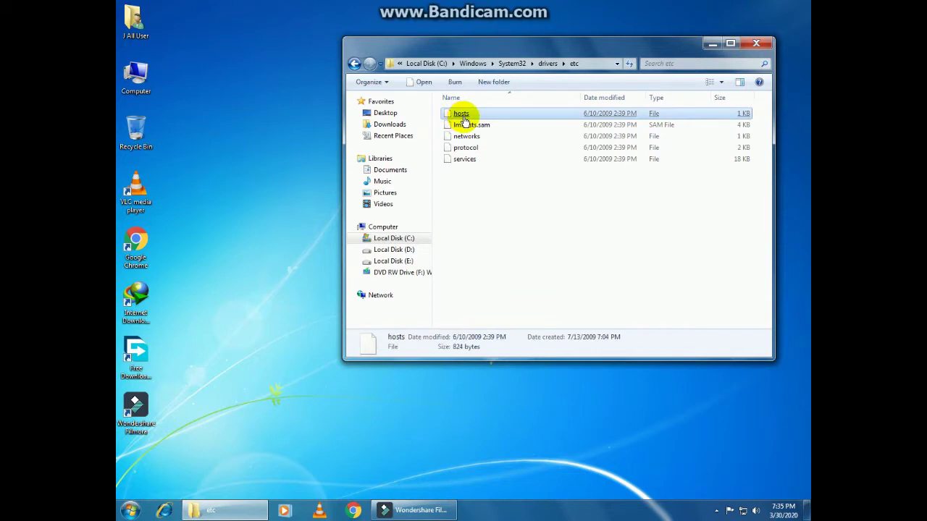
right_click(478, 120)
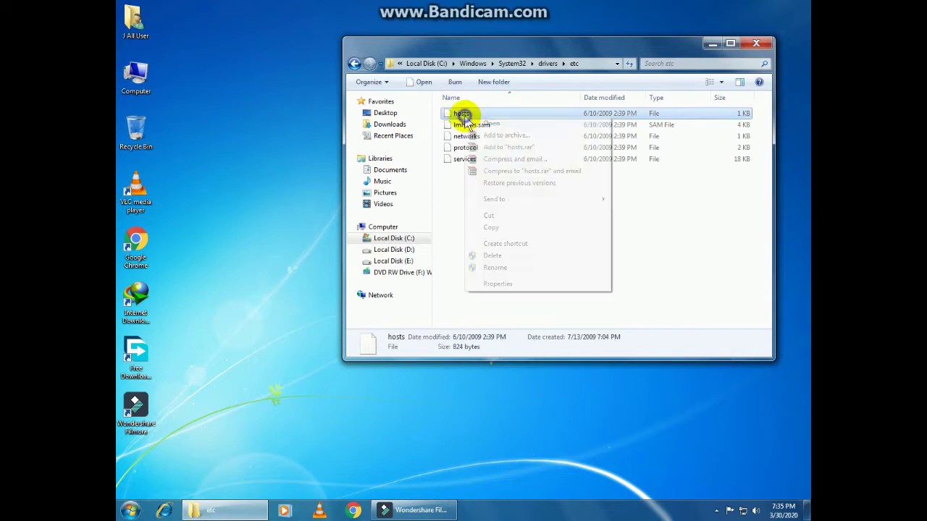
left_click(503, 214)
right_click(225, 51)
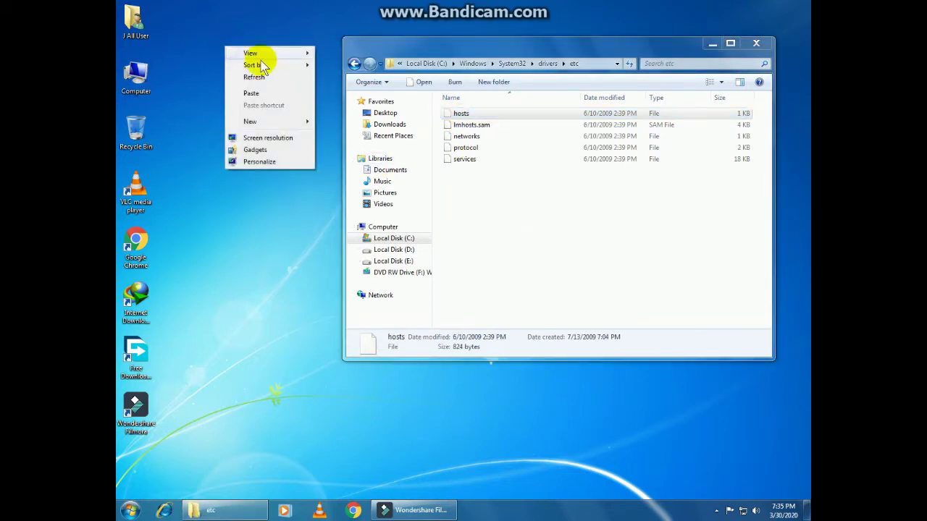
left_click(269, 93)
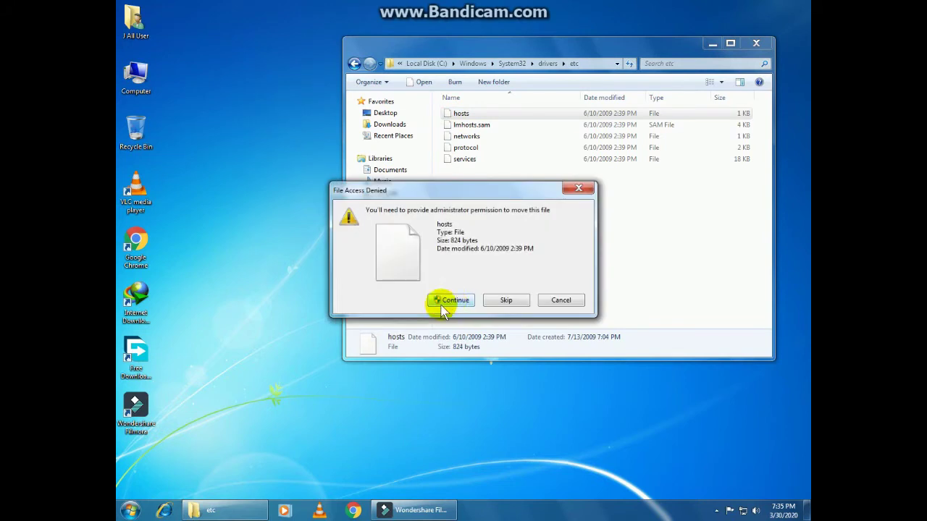
left_click(443, 302)
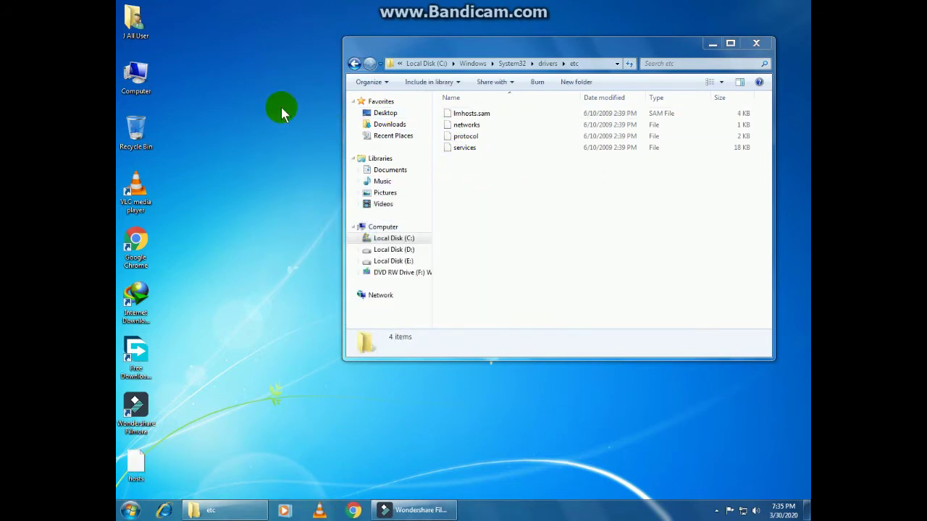
Reposition the hosts file beside the first column of desktop icons, refresh the desktop, and select the file
right_click(259, 109)
left_click(283, 141)
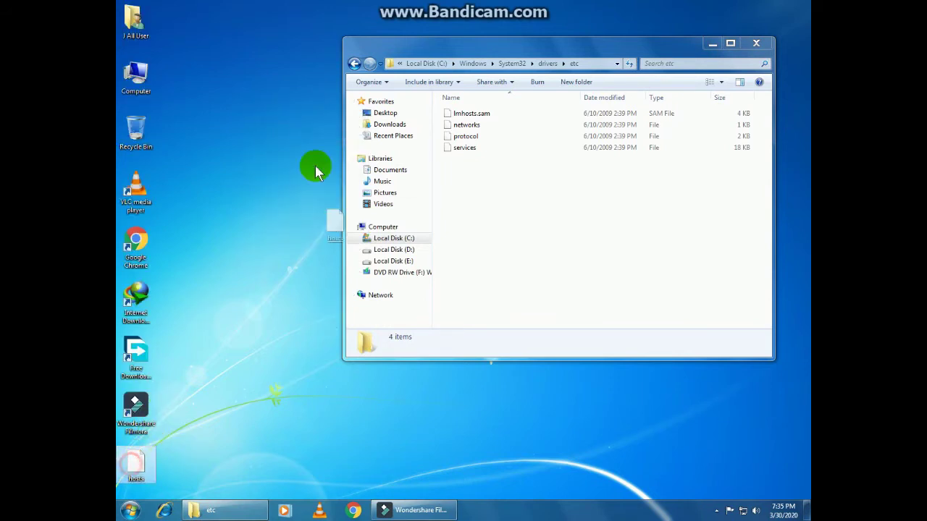
left_click_drag(316, 172, 210, 43)
right_click(237, 104)
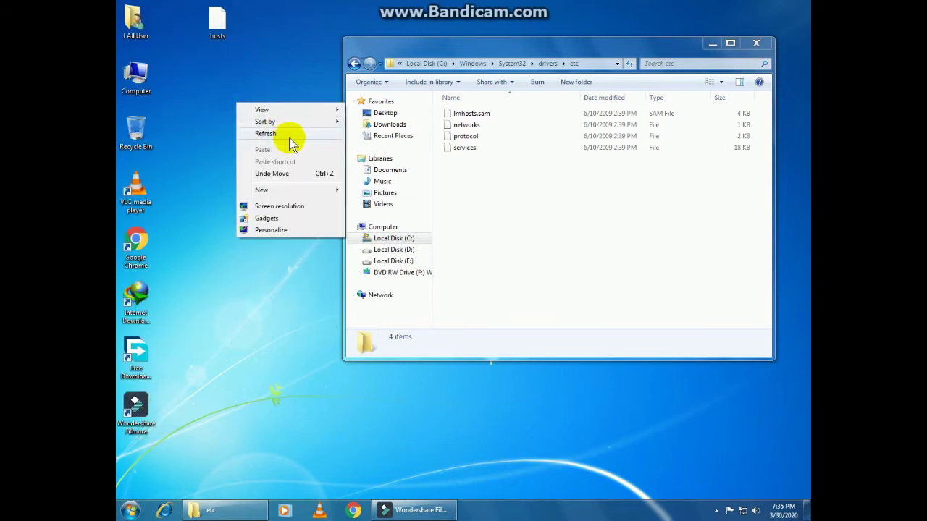
left_click(290, 141)
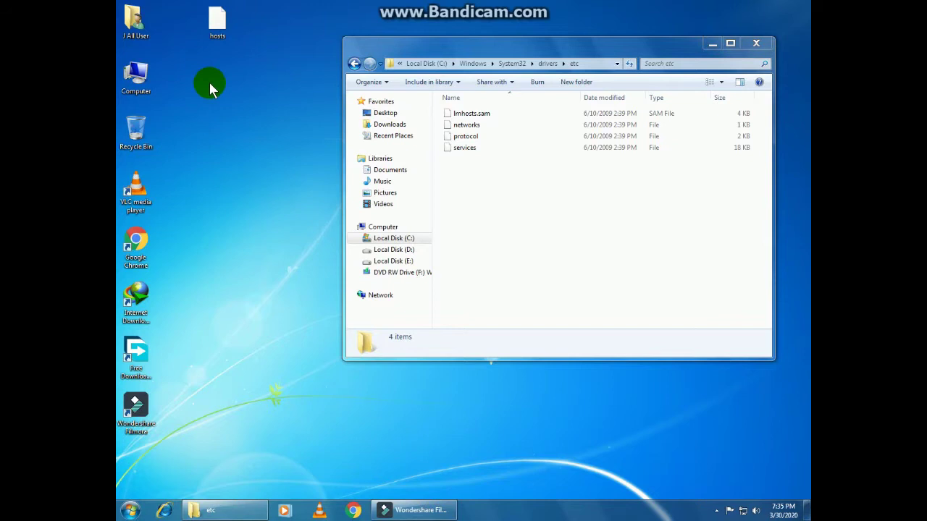
left_click(221, 25)
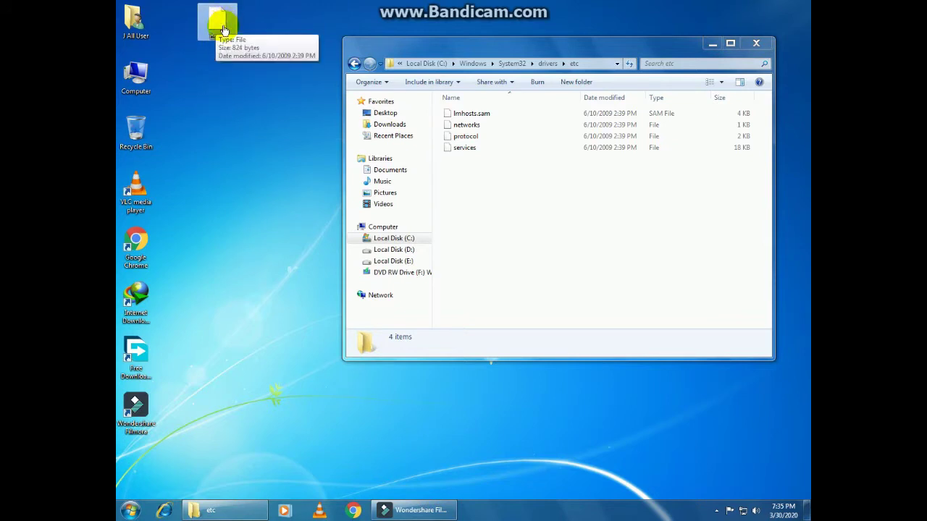
Create a new text document on the desktop, open it in Notepad, and load the desktop hosts file into that window
right_click(199, 102)
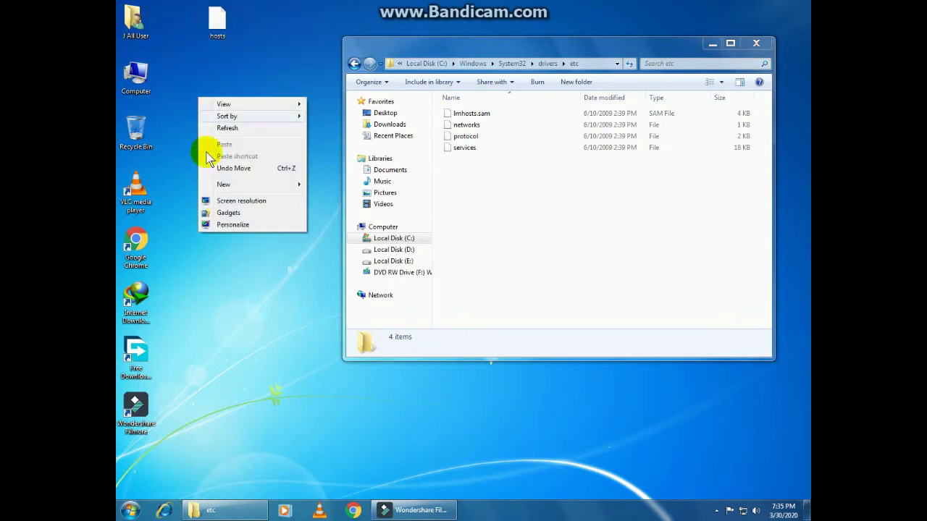
mouse_move(265, 184)
left_click(333, 274)
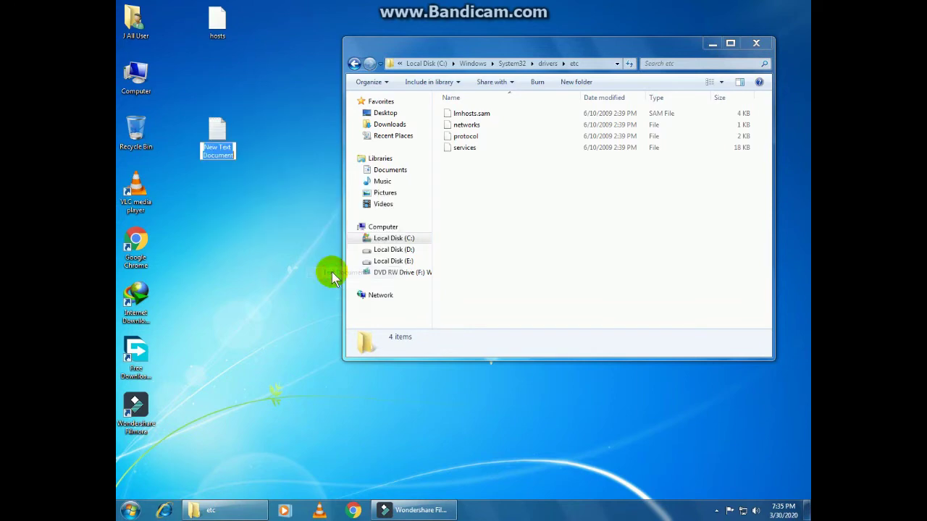
key("Return")
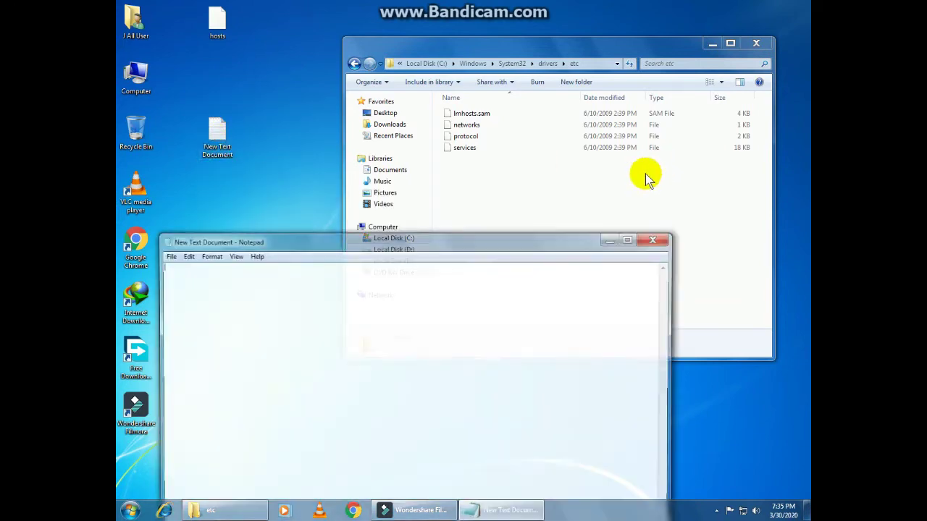
left_click_drag(491, 241, 561, 58)
left_click_drag(226, 10, 322, 132)
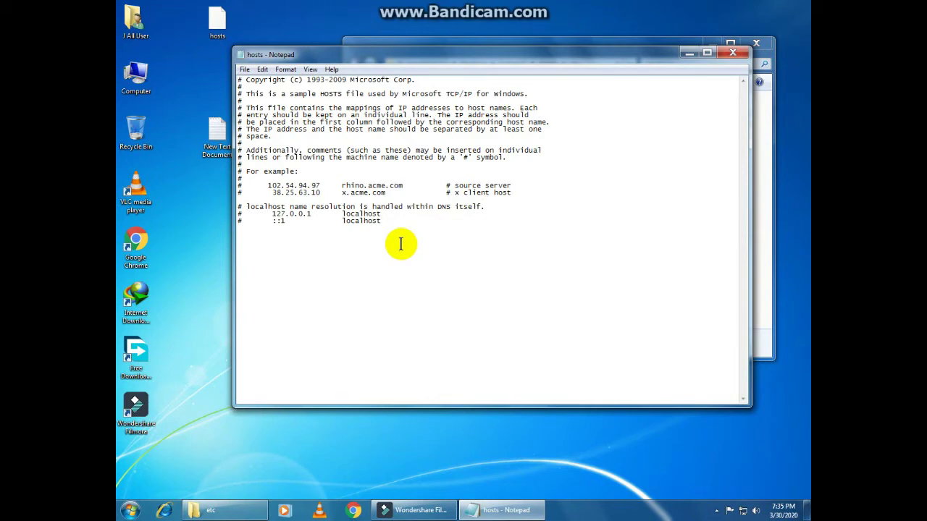
Open the Seral Code text file from the user's Downloads folder, reposition its window, and close the Downloads folder
right_click(154, 26)
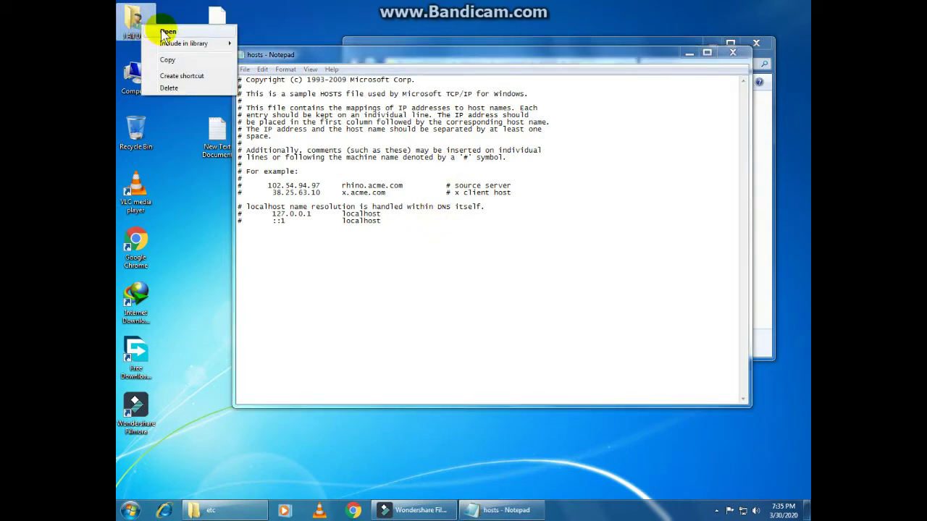
left_click(167, 32)
double_click(559, 138)
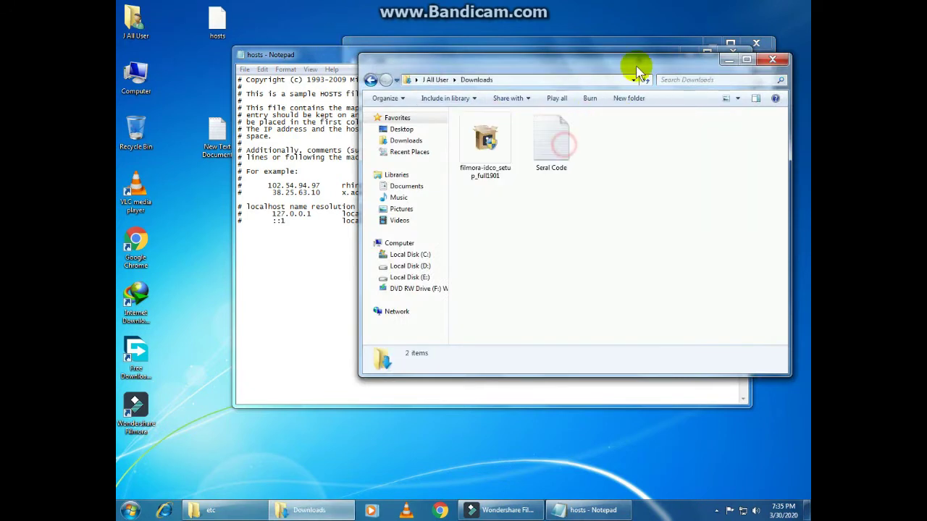
left_click_drag(638, 71, 470, 60)
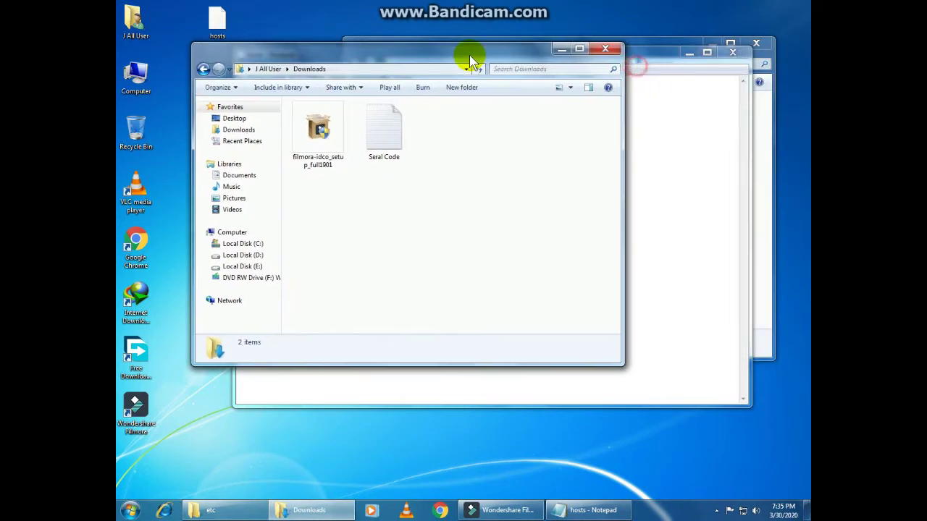
right_click(379, 133)
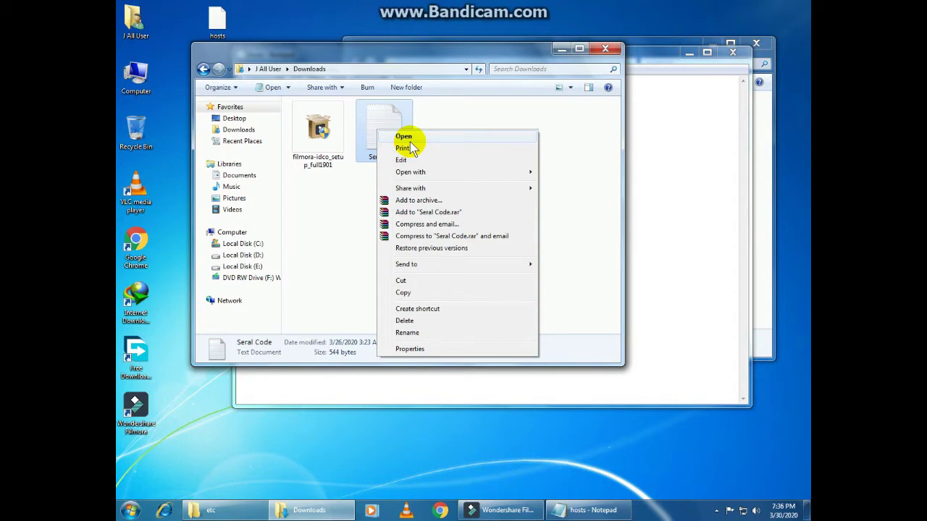
left_click(478, 137)
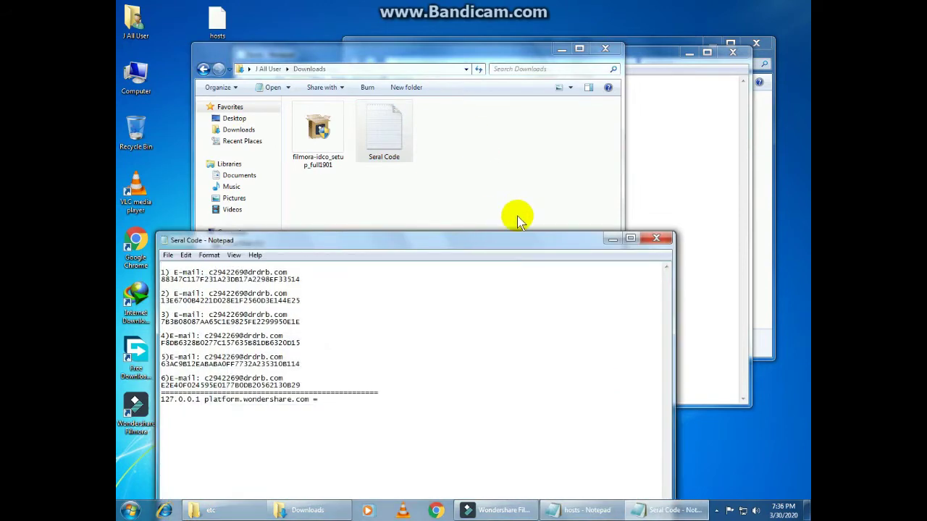
left_click_drag(511, 250, 629, 84)
left_click(607, 49)
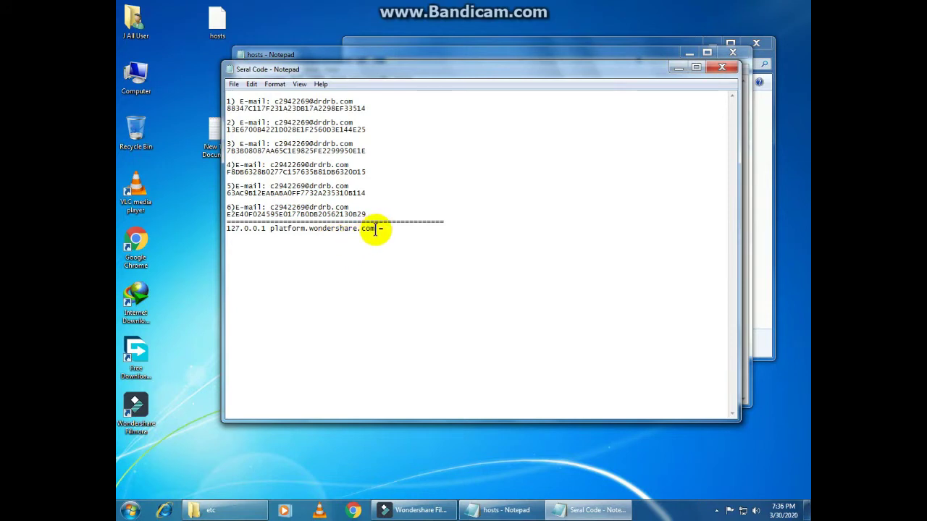
Copy the text "127.0.0.1 platform.wondershare.com" from the Seral Code document and minimize that document
left_click_drag(375, 230, 227, 231)
right_click(303, 233)
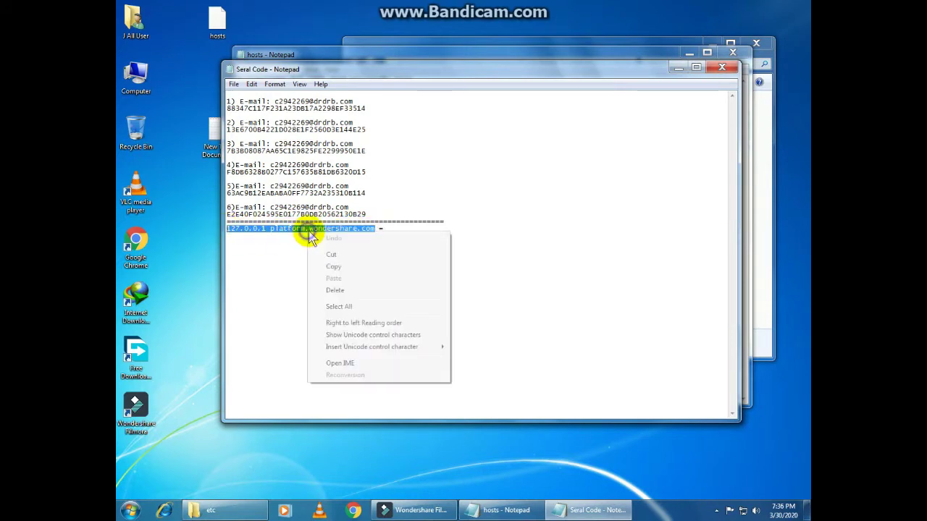
left_click(332, 266)
left_click(677, 68)
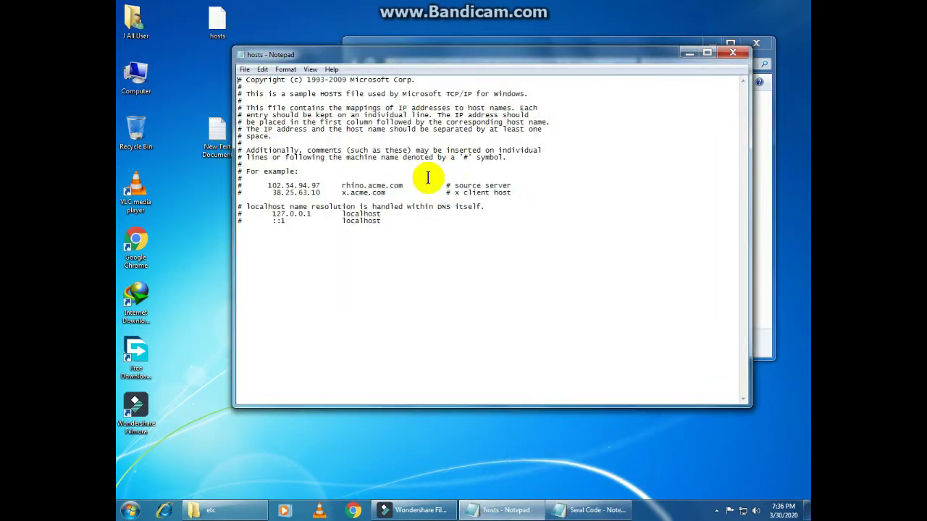
Paste the copied line below the last line of the hosts file, then close the file and save its changes
left_click(259, 233)
right_click(260, 234)
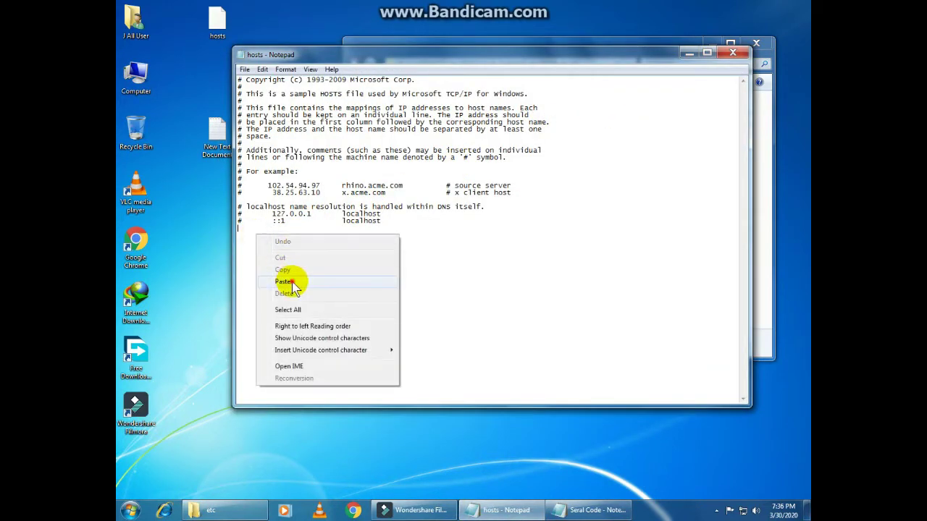
left_click(290, 283)
left_click(733, 53)
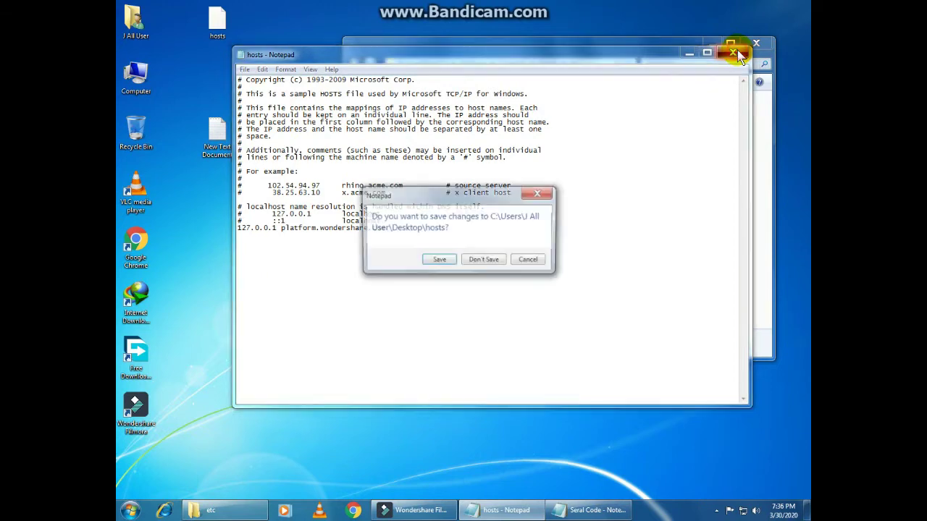
left_click(439, 261)
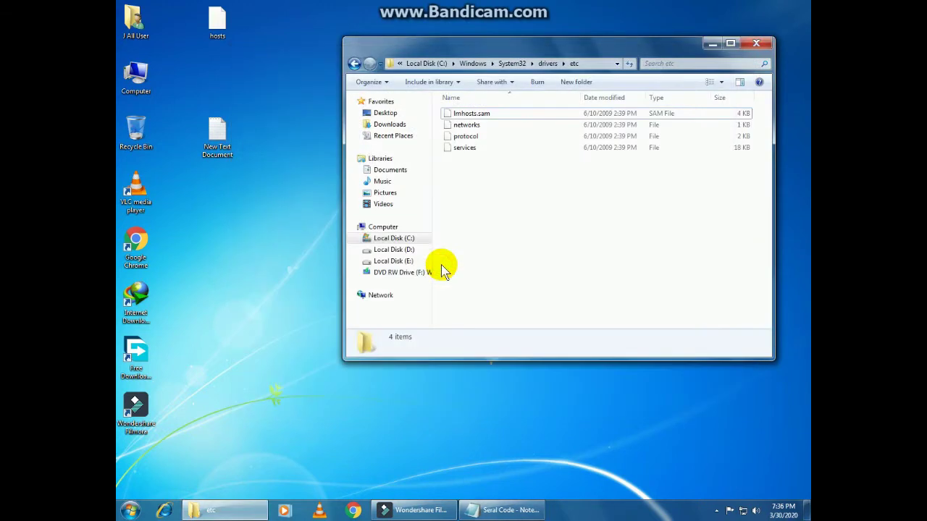
Move the edited hosts file from the desktop back into the etc folder with administrator permission, and close the folder window
right_click(217, 22)
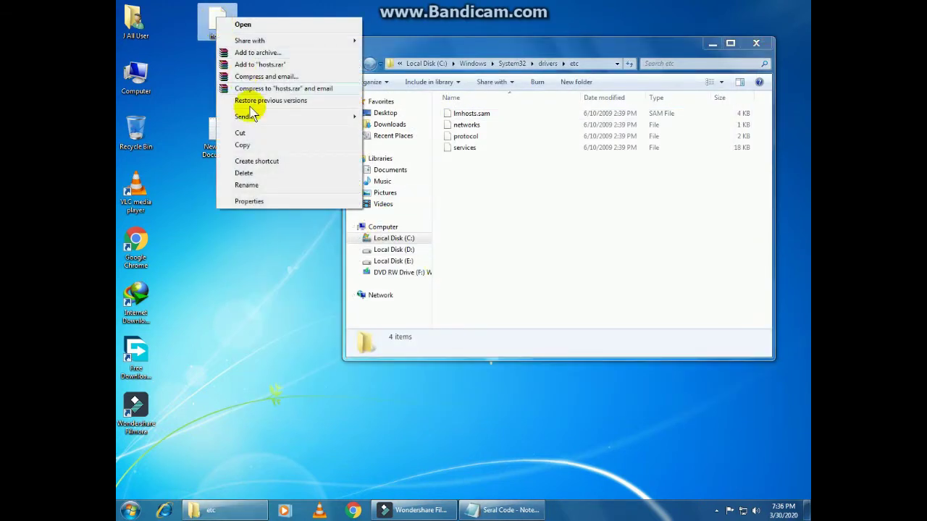
left_click(262, 134)
left_click(505, 199)
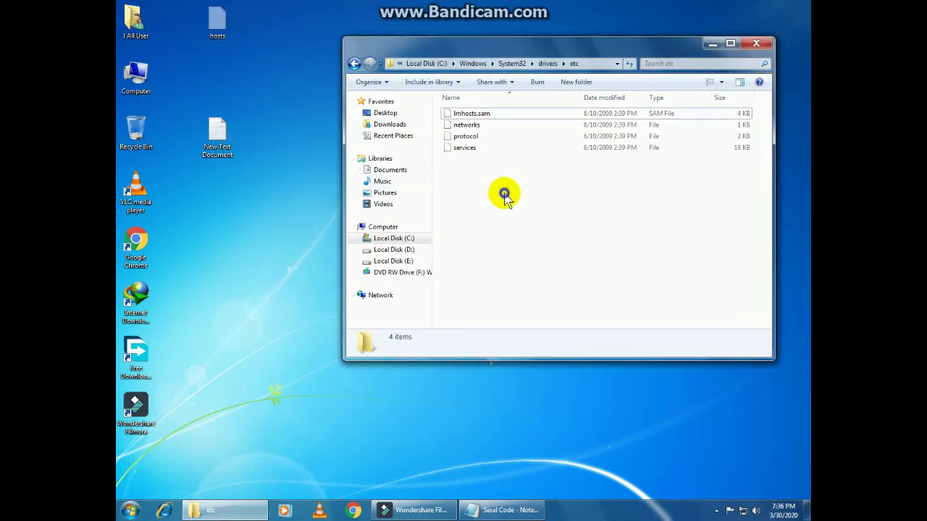
right_click(505, 199)
left_click(530, 266)
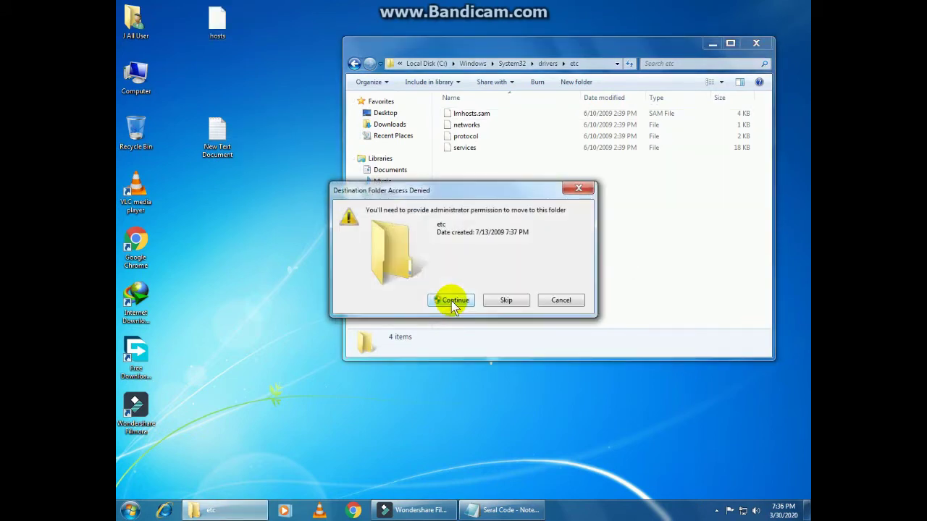
left_click(452, 300)
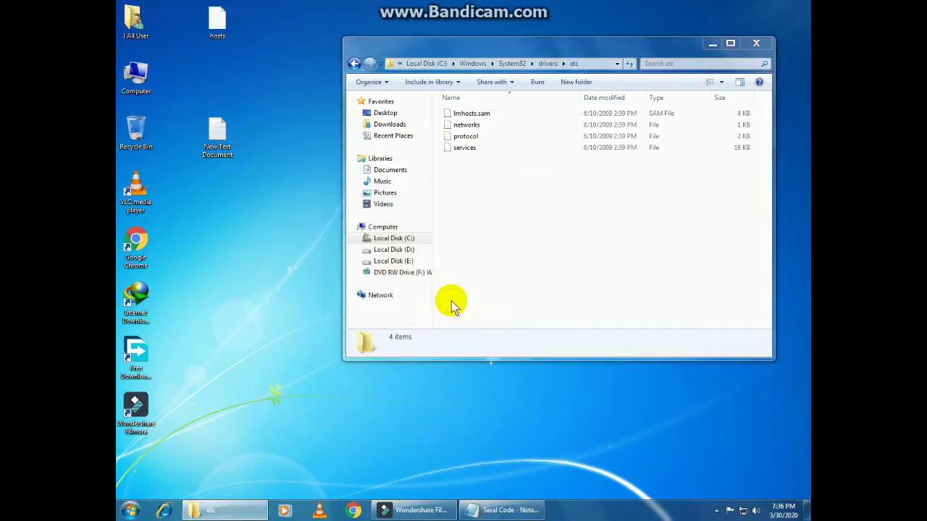
left_click(755, 48)
Check the New Text Document on the desktop, delete it, and empty the Recycle Bin
double_click(217, 134)
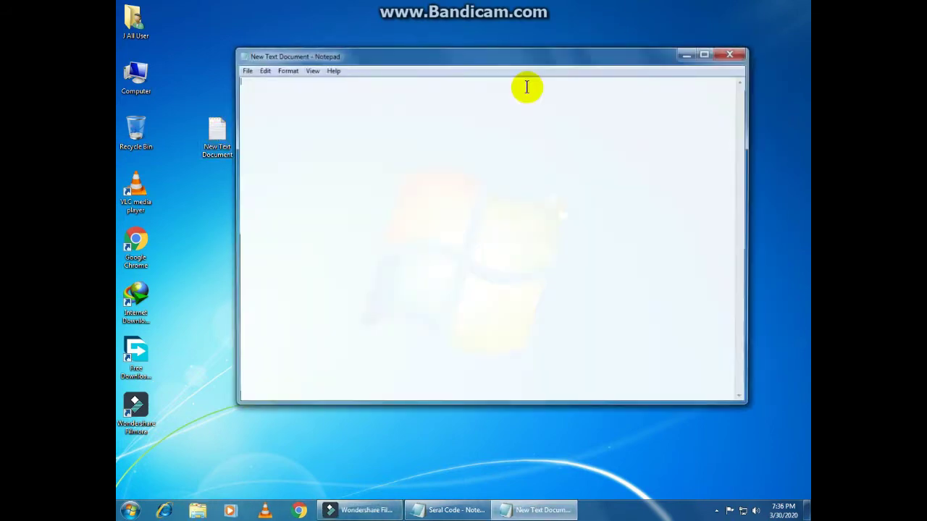
left_click(729, 54)
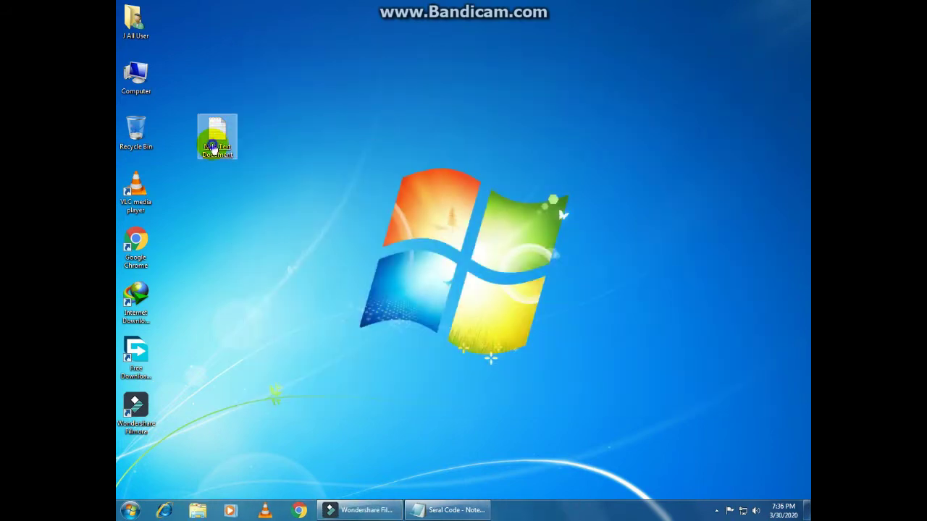
right_click(215, 151)
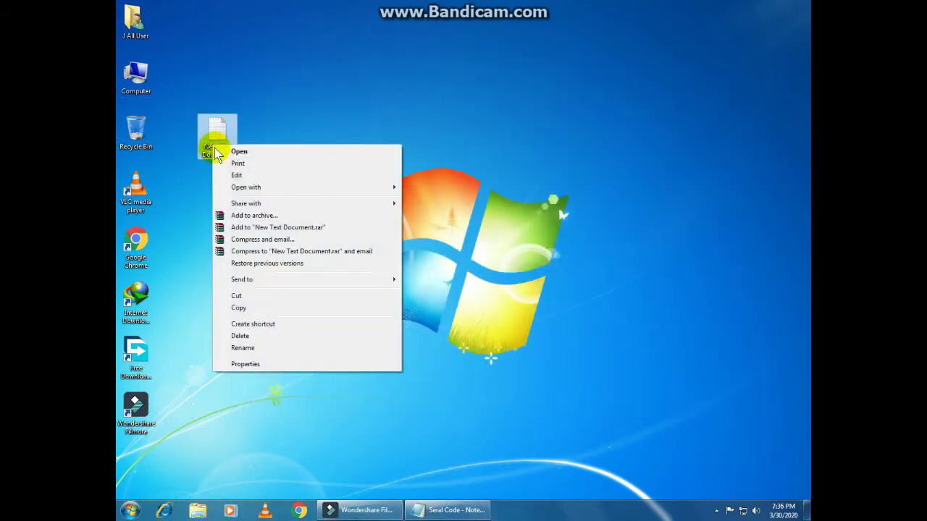
left_click(257, 337)
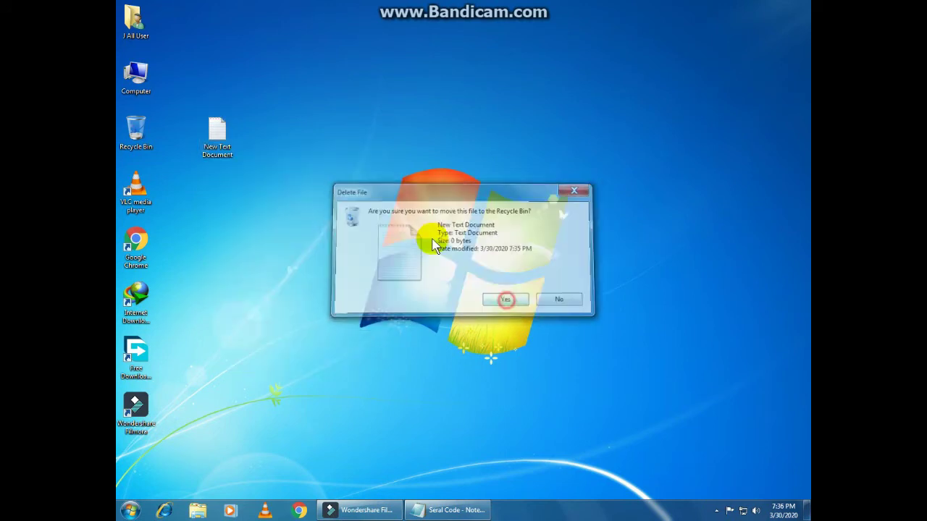
left_click(504, 299)
right_click(145, 129)
left_click(181, 142)
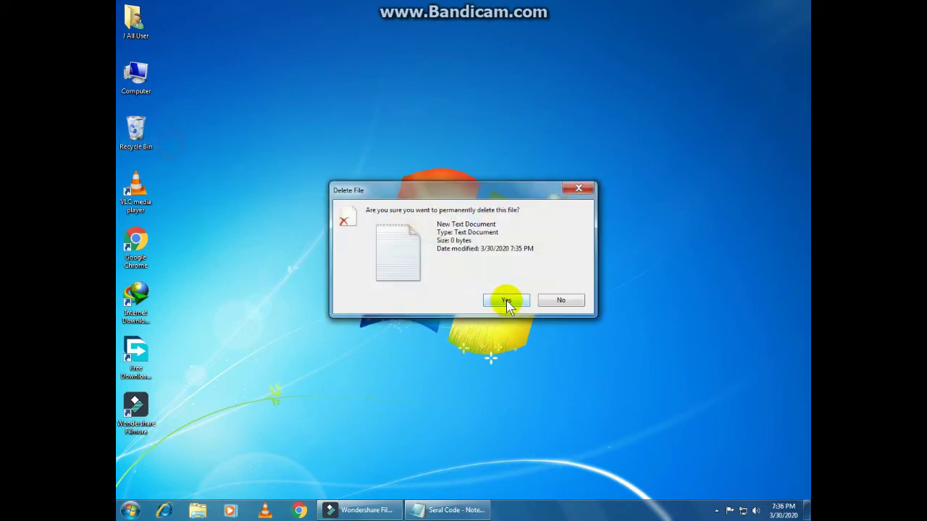
left_click(503, 302)
Bring back the Seral Code document and examine the e-mail and registration code of its second entry
left_click(443, 511)
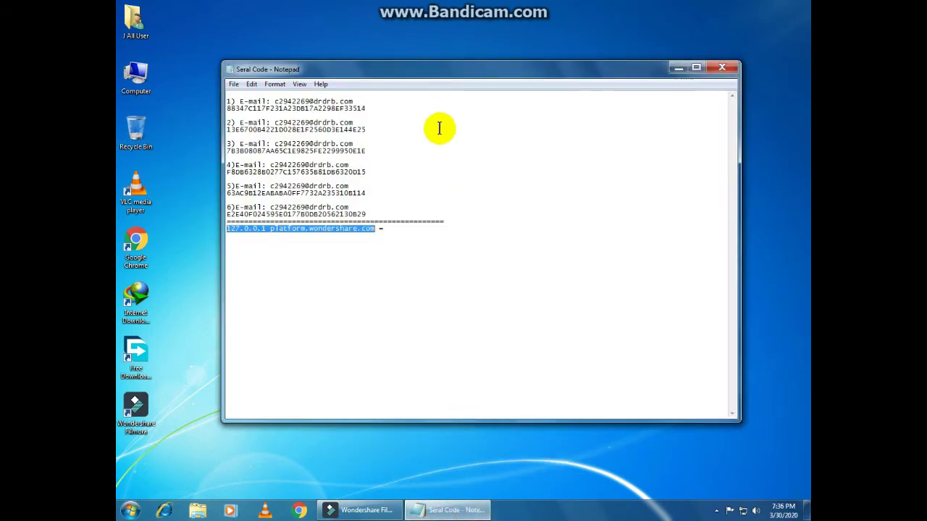
left_click_drag(471, 79, 489, 75)
left_click(393, 311)
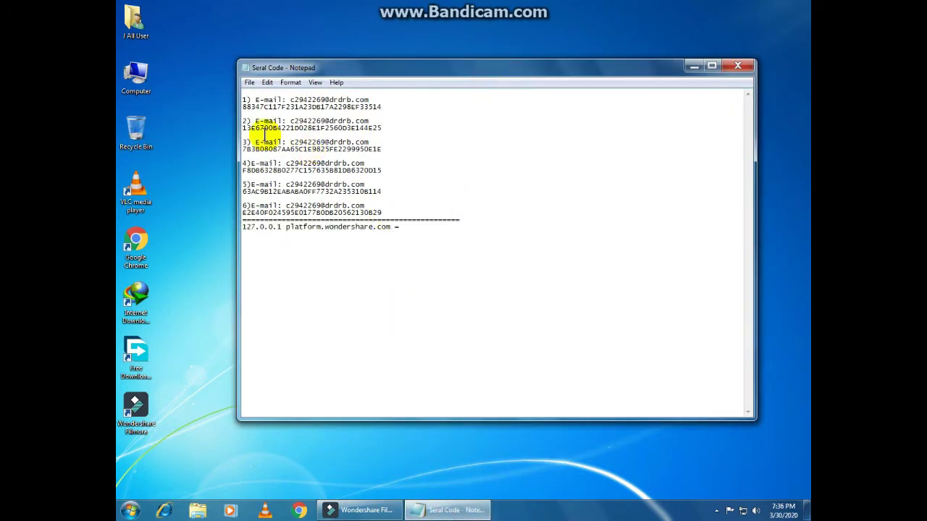
left_click_drag(399, 120, 286, 121)
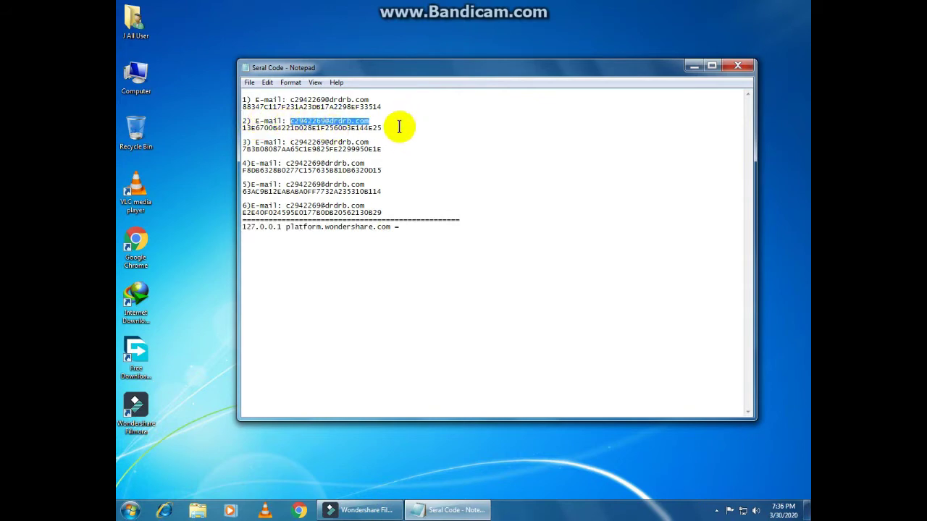
left_click_drag(393, 128, 235, 129)
left_click(317, 325)
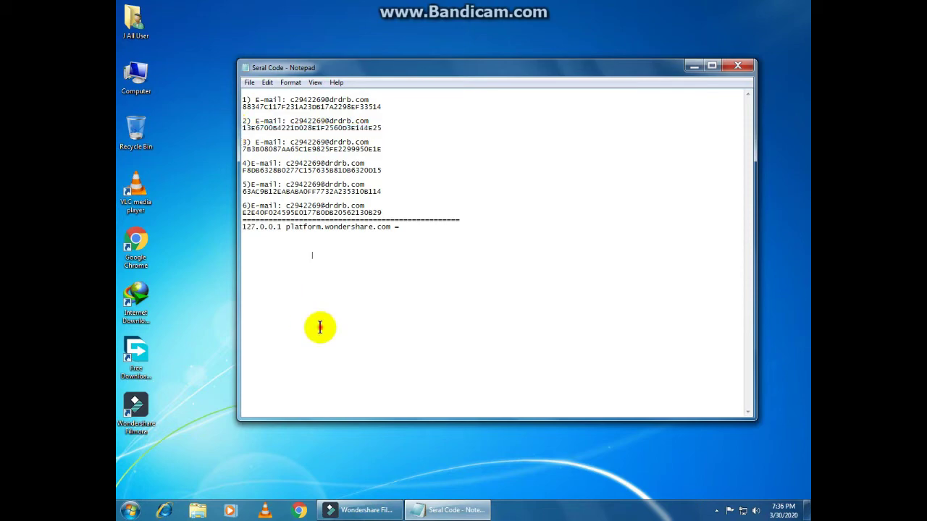
Switch to Filmora, restore its window from full screen, and arrange it below the Seral Code entries so both are reachable
left_click(358, 510)
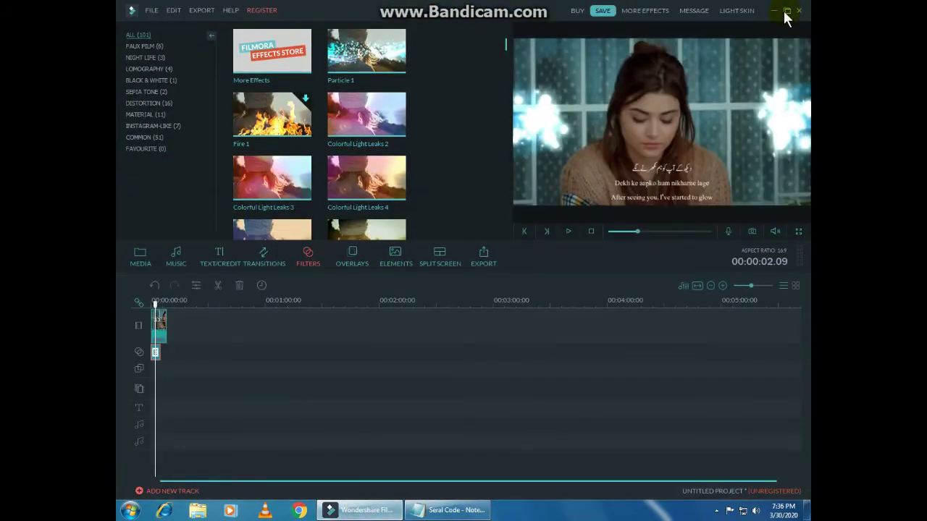
left_click(786, 11)
left_click_drag(508, 51, 634, 81)
left_click_drag(575, 68, 510, 58)
left_click_drag(673, 79, 588, 210)
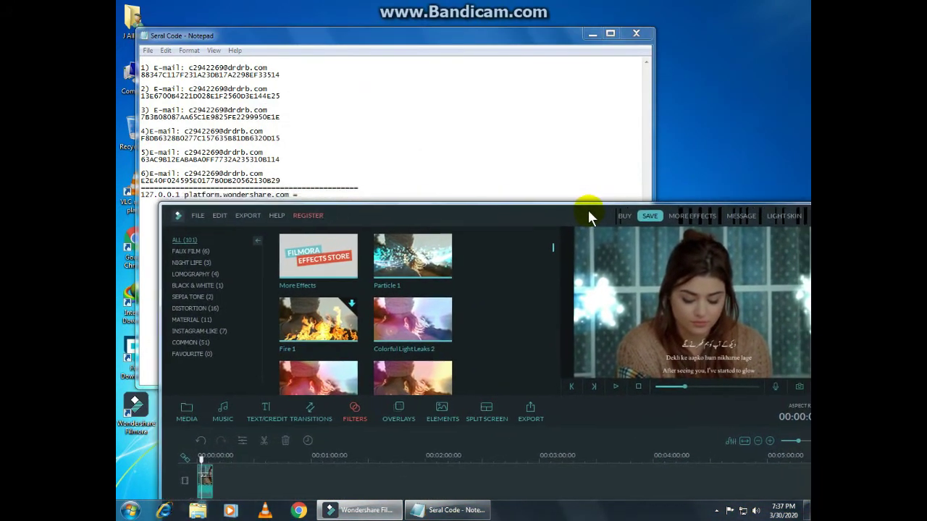
left_click_drag(548, 51, 555, 26)
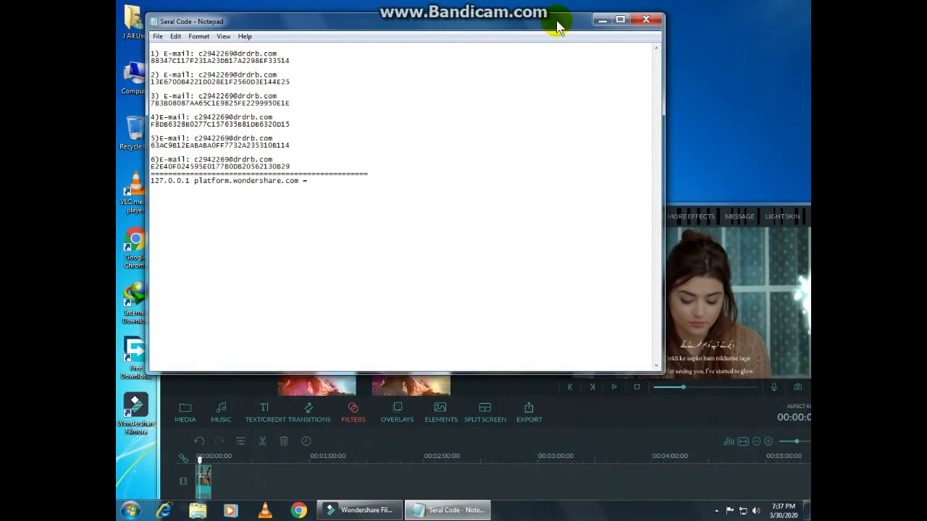
left_click(712, 218)
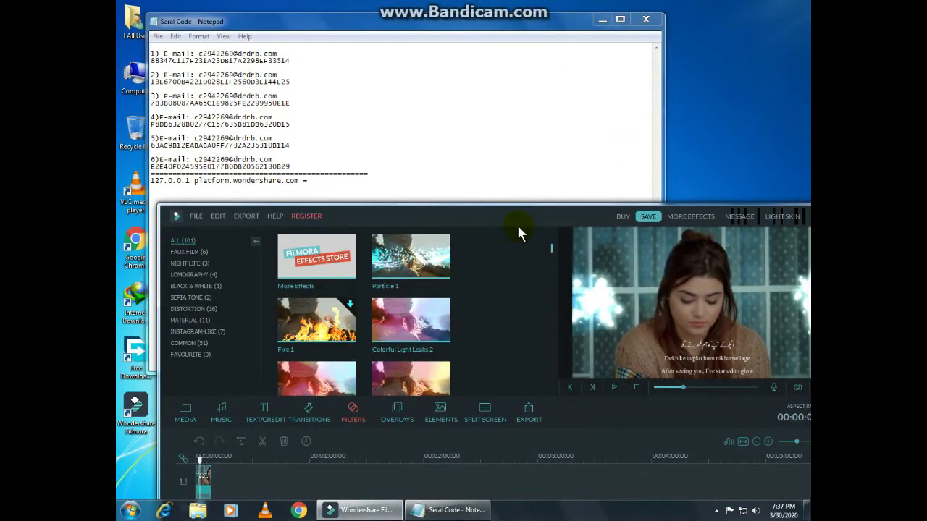
left_click_drag(536, 208, 538, 184)
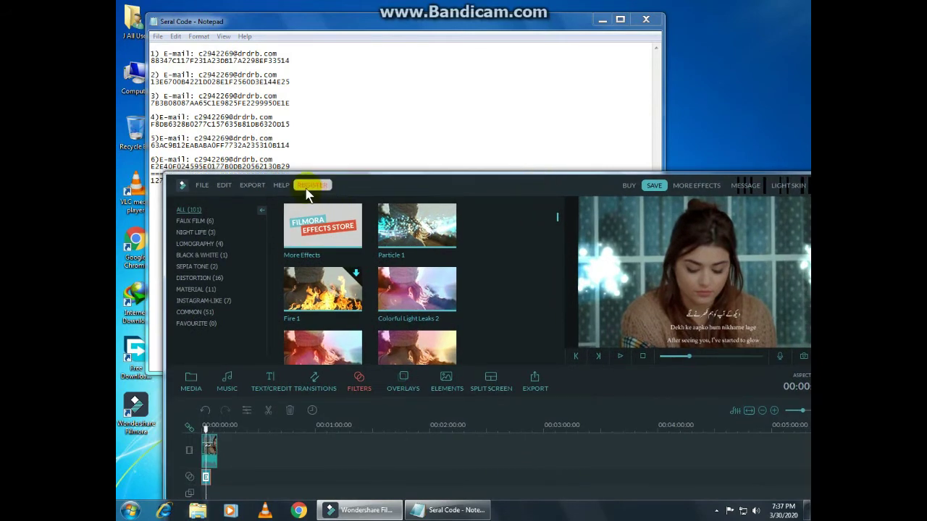
Open Filmora's registration form and fill in the licensed e-mail with the one copied from the second Seral Code entry
left_click(310, 186)
left_click(352, 200)
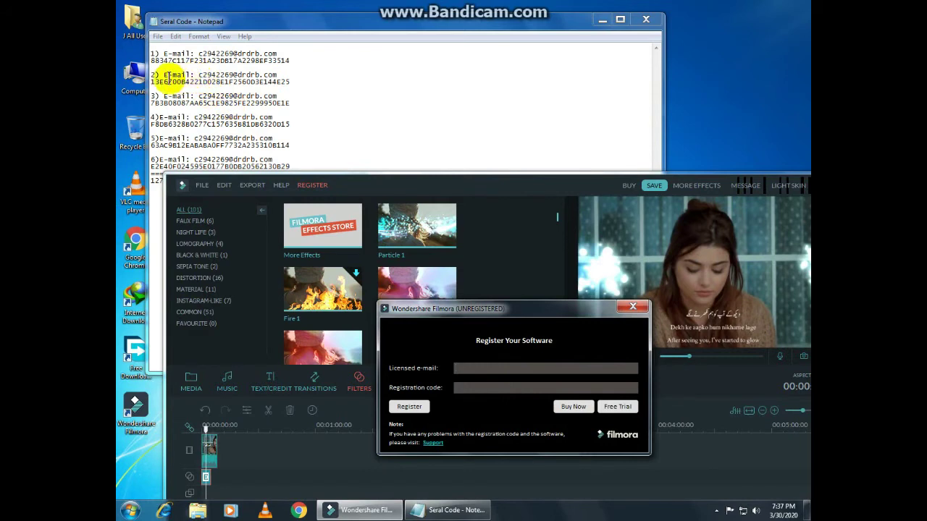
left_click_drag(150, 76, 317, 78)
left_click(197, 75)
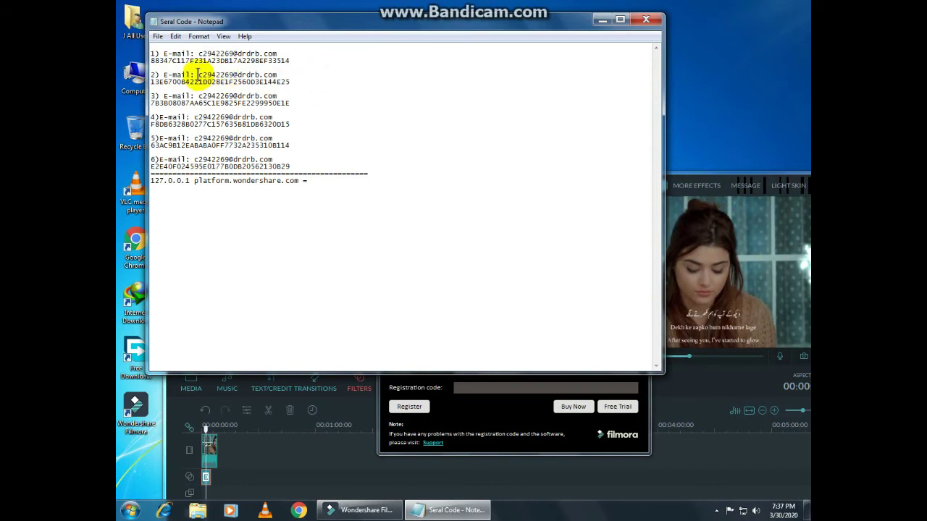
left_click_drag(197, 75, 275, 75)
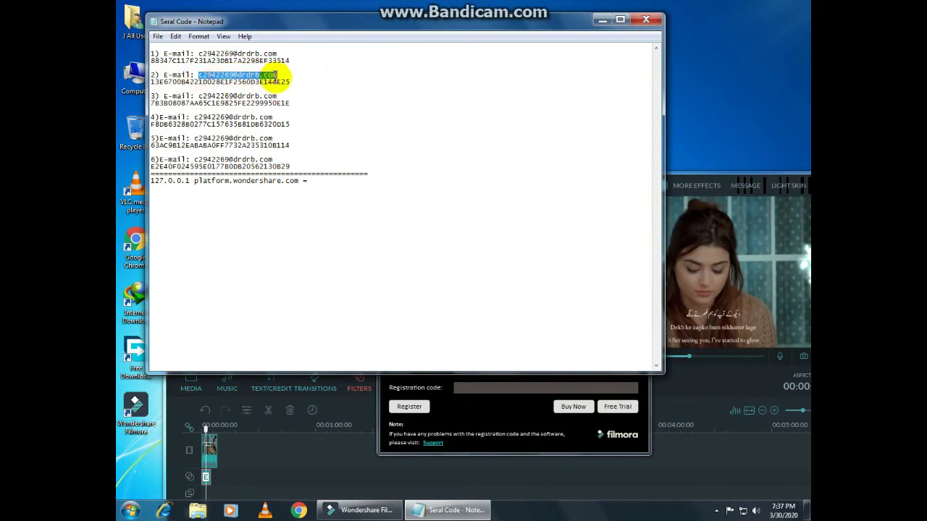
right_click(274, 77)
left_click(368, 113)
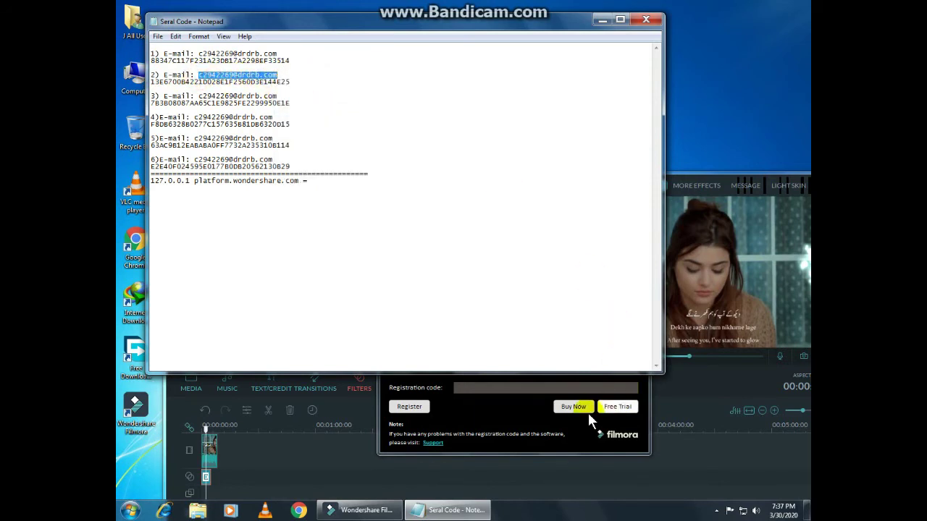
left_click(537, 386)
right_click(529, 370)
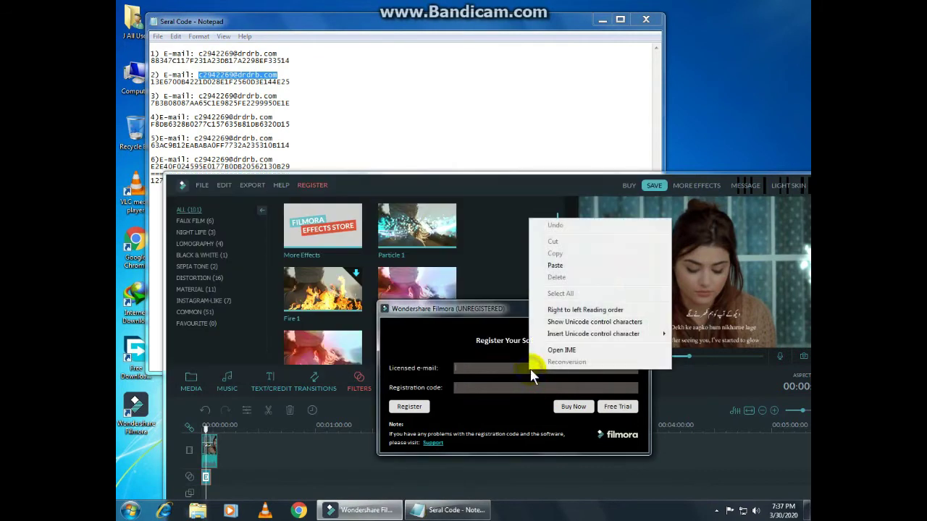
left_click(576, 265)
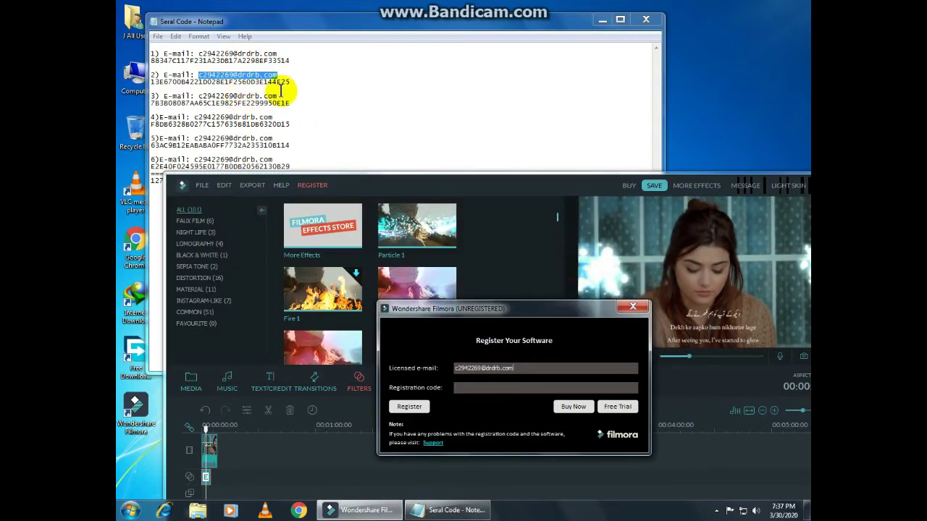
Copy the second entry's registration code into the registration code field, submit the registration, and dismiss the resulting message
left_click_drag(292, 82, 154, 80)
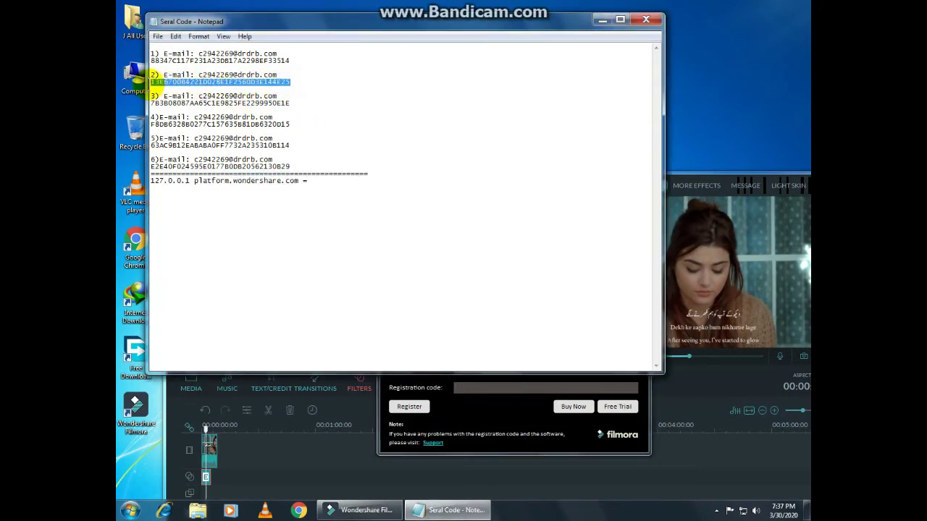
right_click(191, 82)
left_click(203, 115)
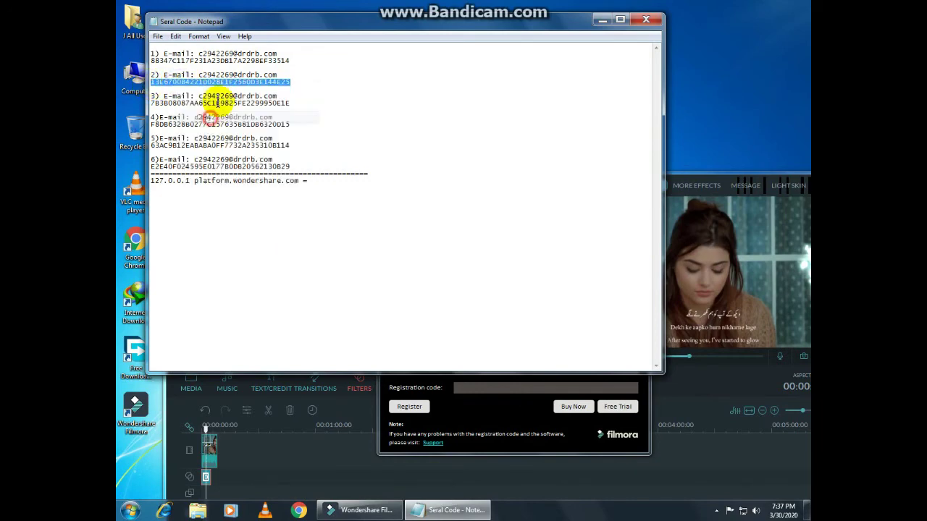
left_click(469, 391)
right_click(469, 391)
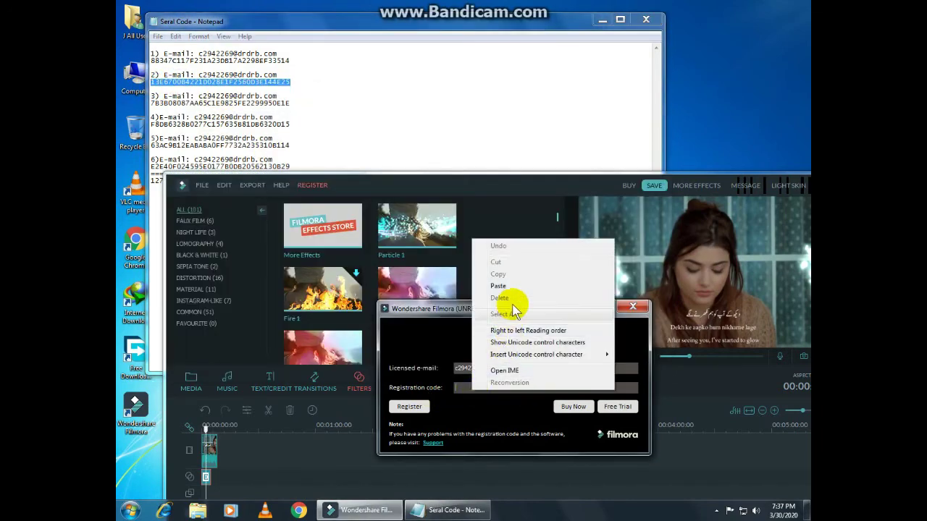
left_click(500, 283)
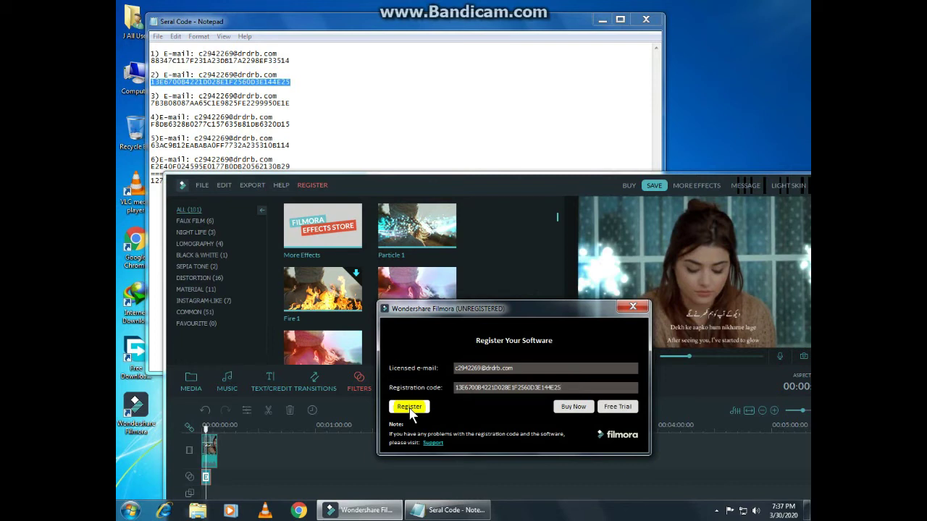
left_click(410, 409)
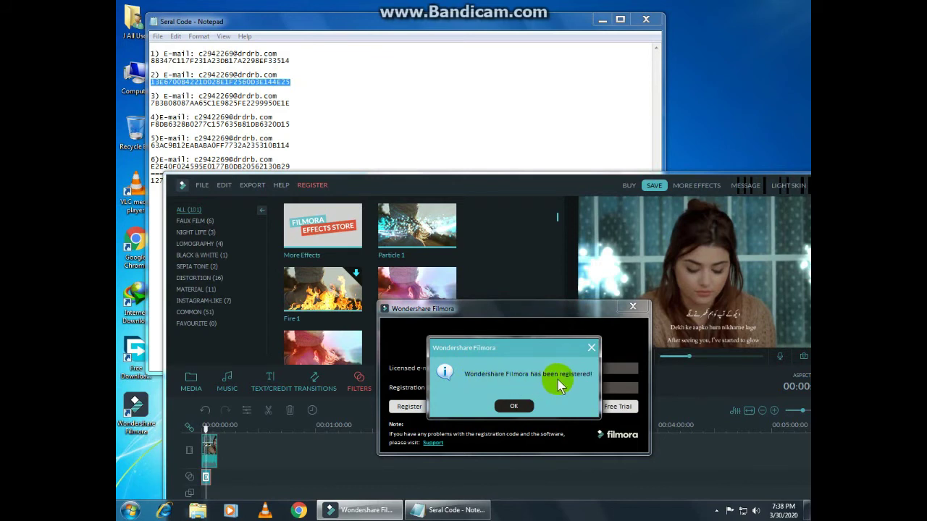
left_click(516, 405)
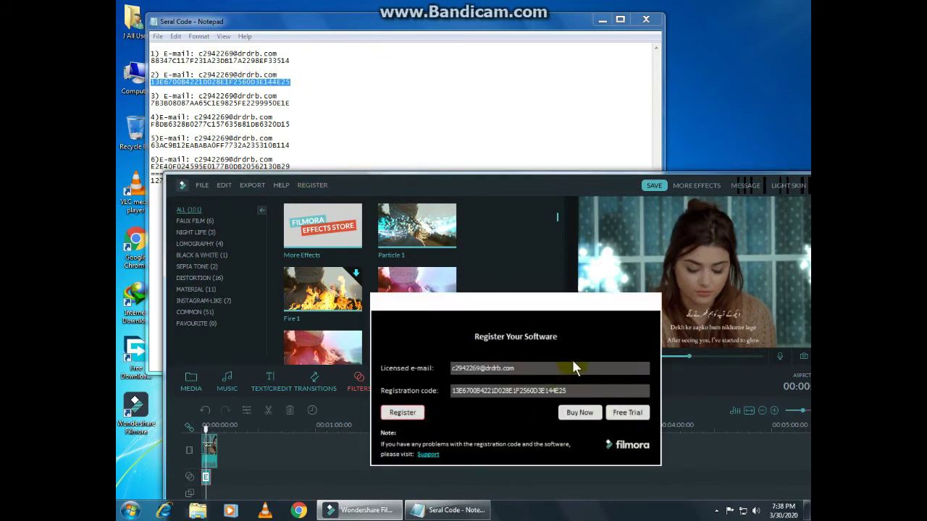
Close the Seral Code document and maximize the Filmora window
left_click(556, 32)
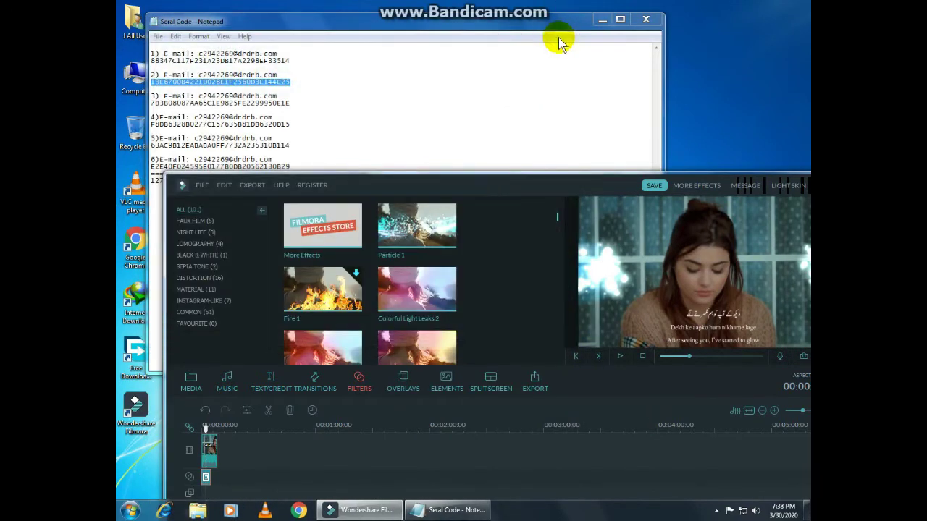
left_click(651, 19)
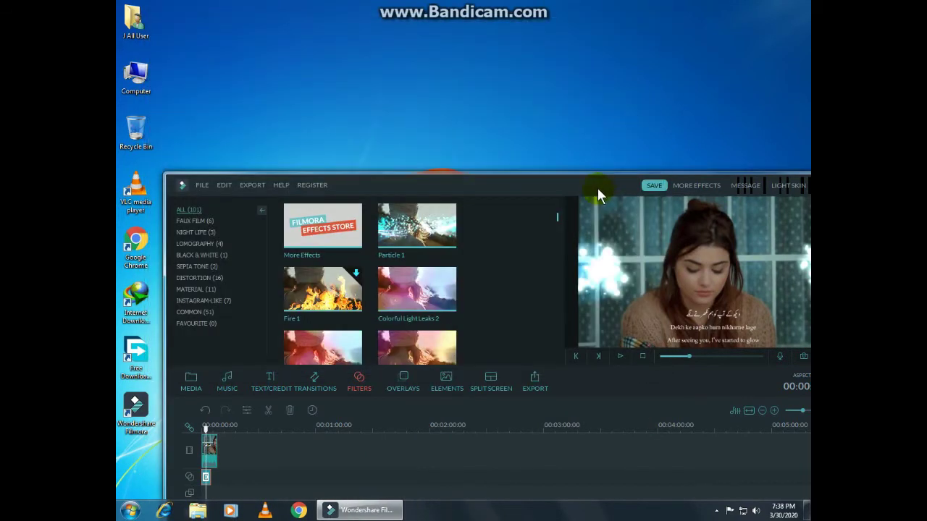
left_click_drag(598, 188, 558, 6)
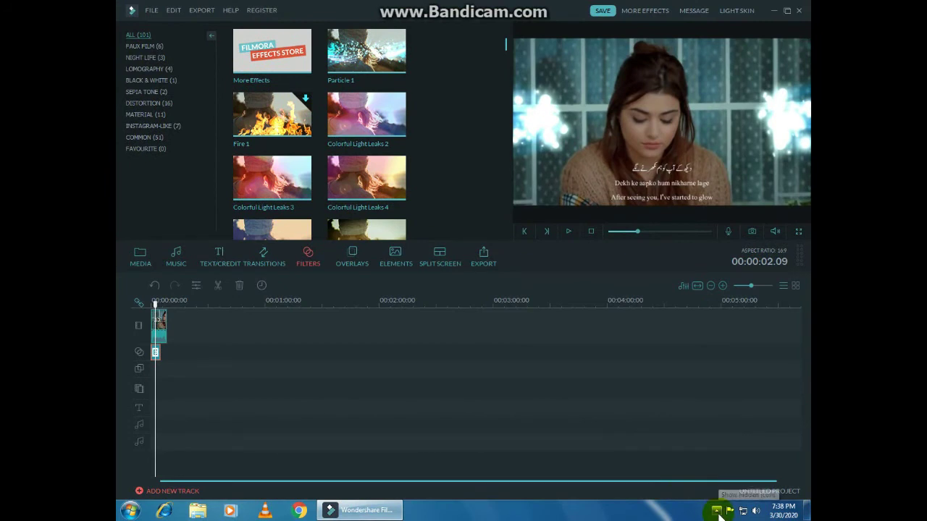
left_click(716, 512)
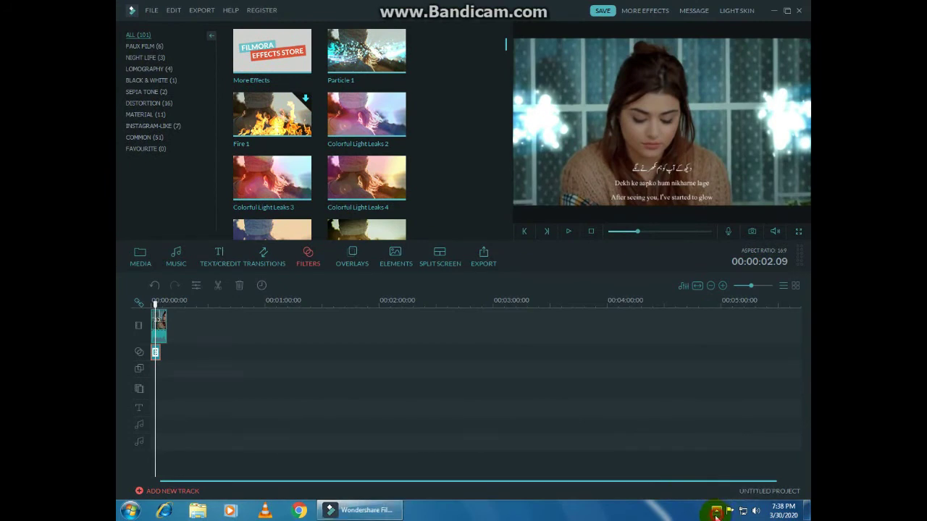
left_click(652, 512)
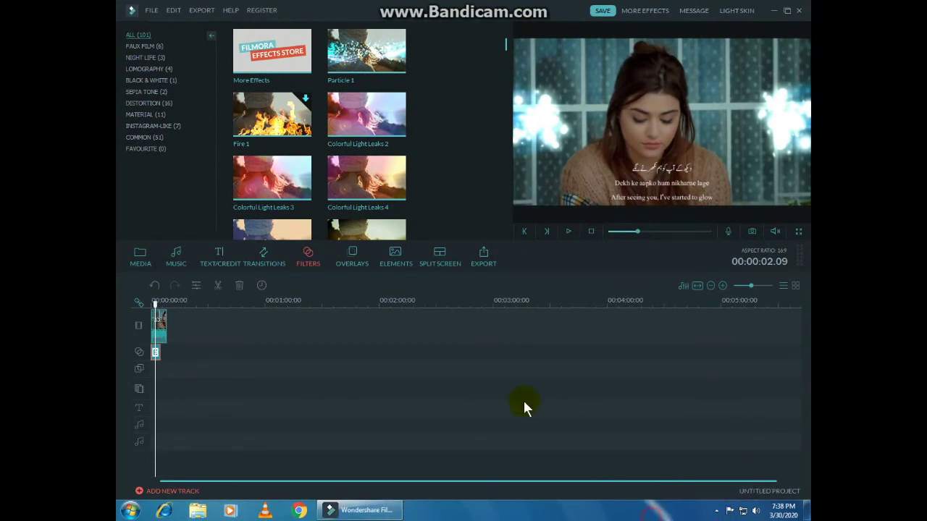
Play the project preview from the beginning of the timeline
left_click(609, 232)
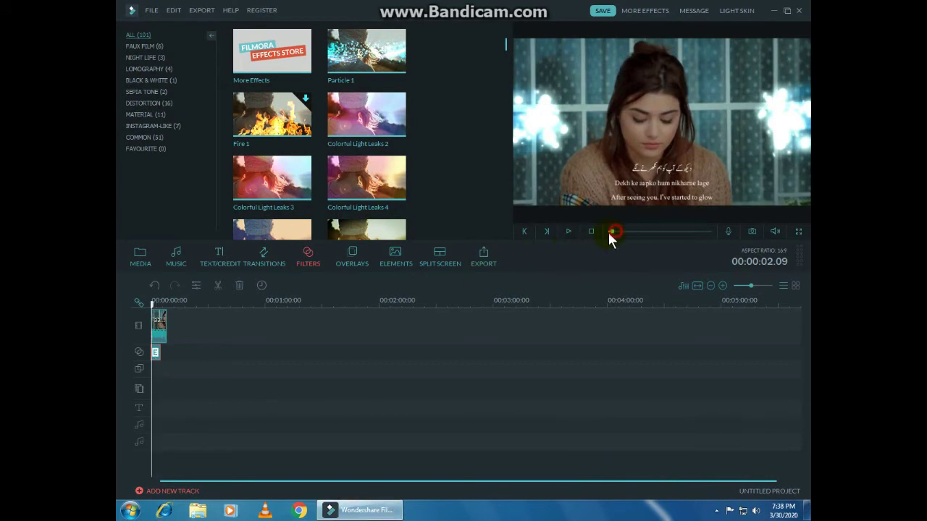
left_click(569, 233)
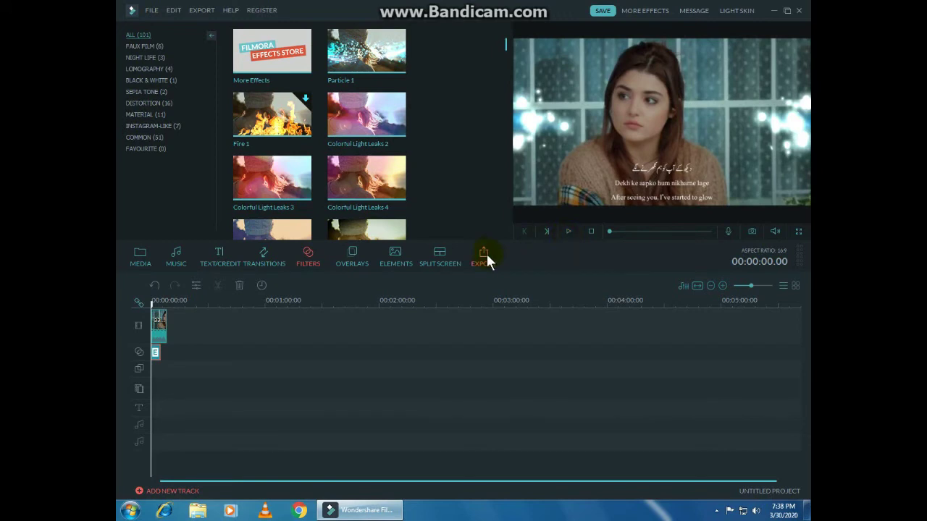
Export the project as a WMV file named My Video HD Song 2020, saved to the desktop
left_click(486, 255)
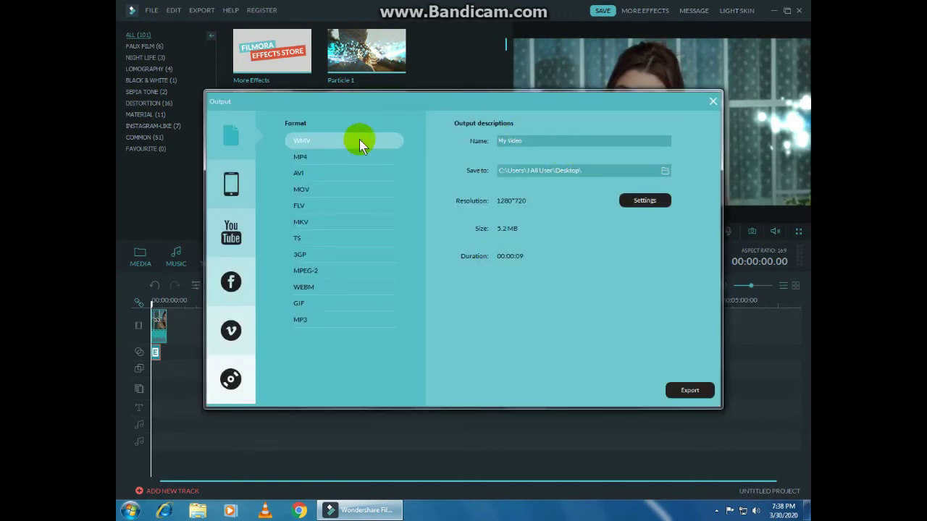
left_click(549, 139)
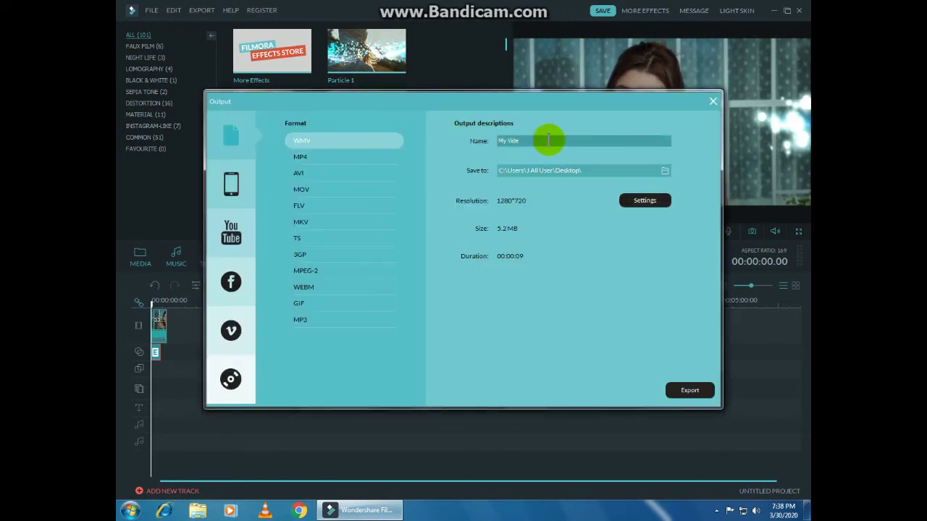
type("M")
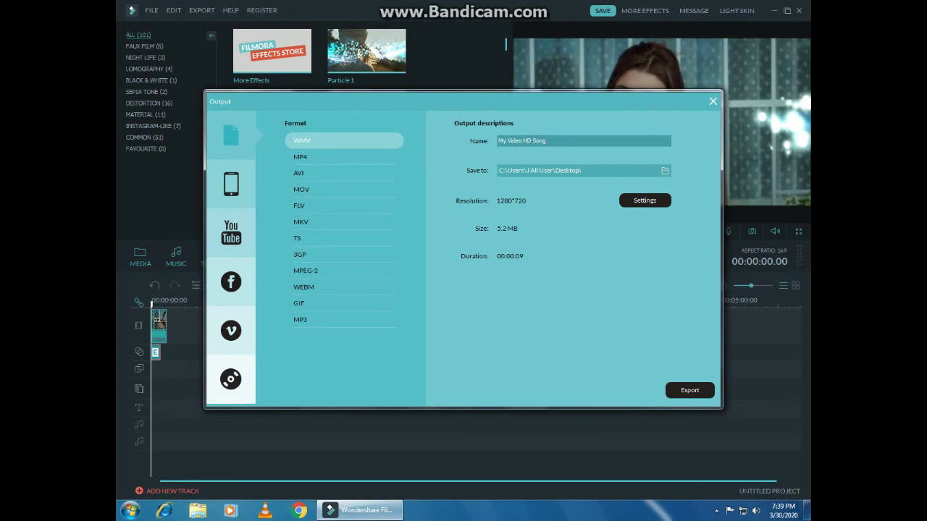
type("020")
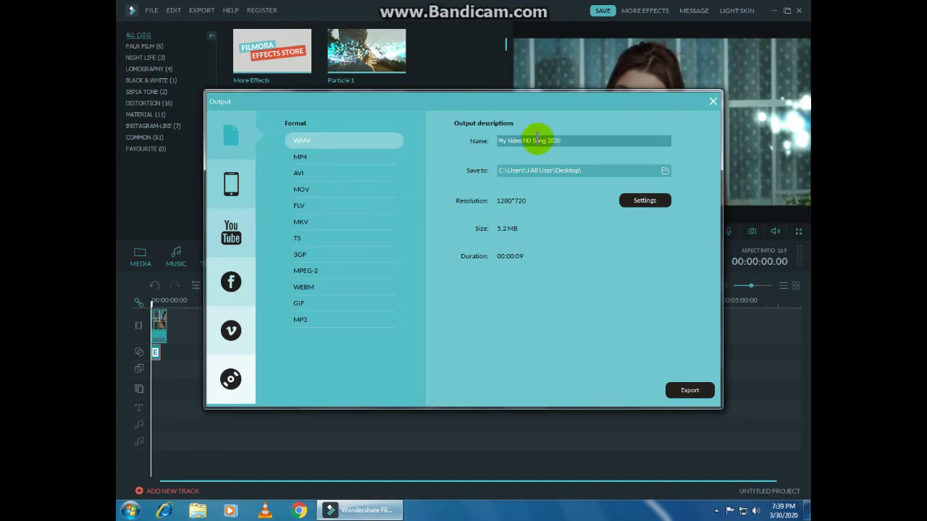
left_click(664, 171)
left_click(474, 335)
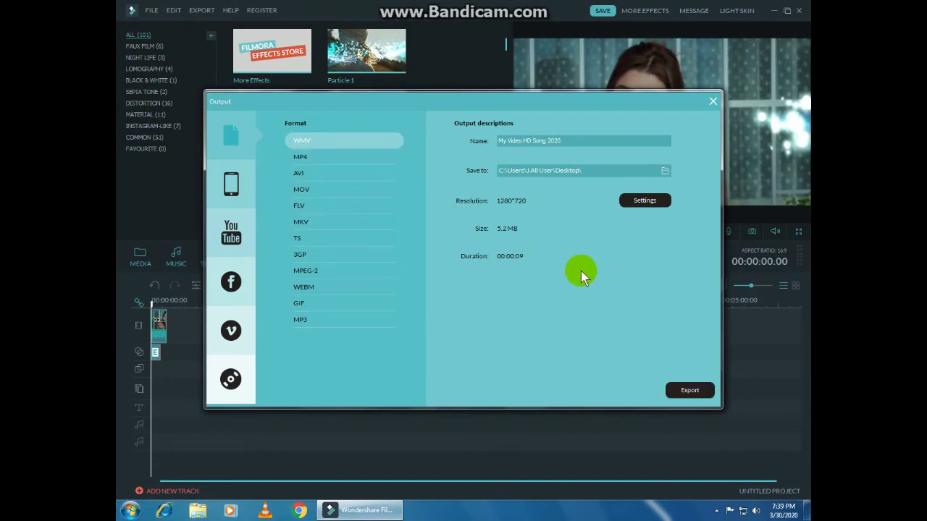
left_click(690, 391)
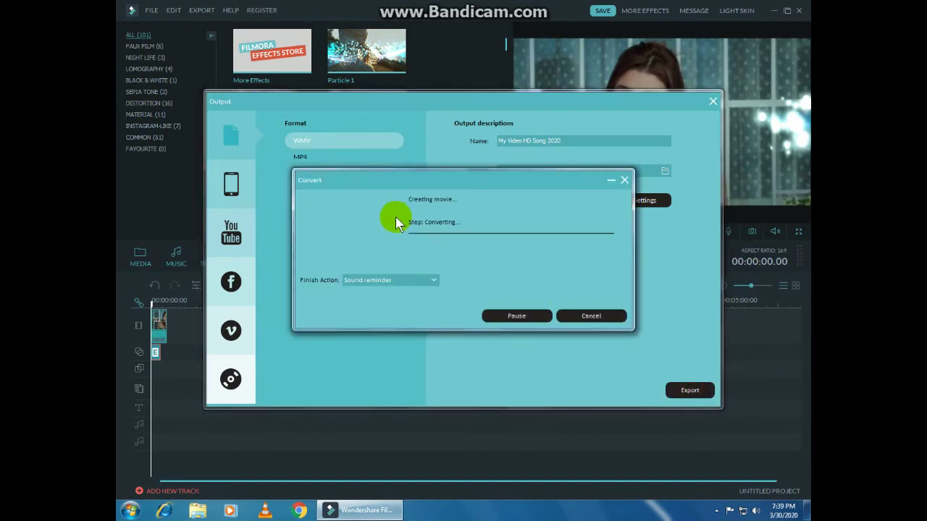